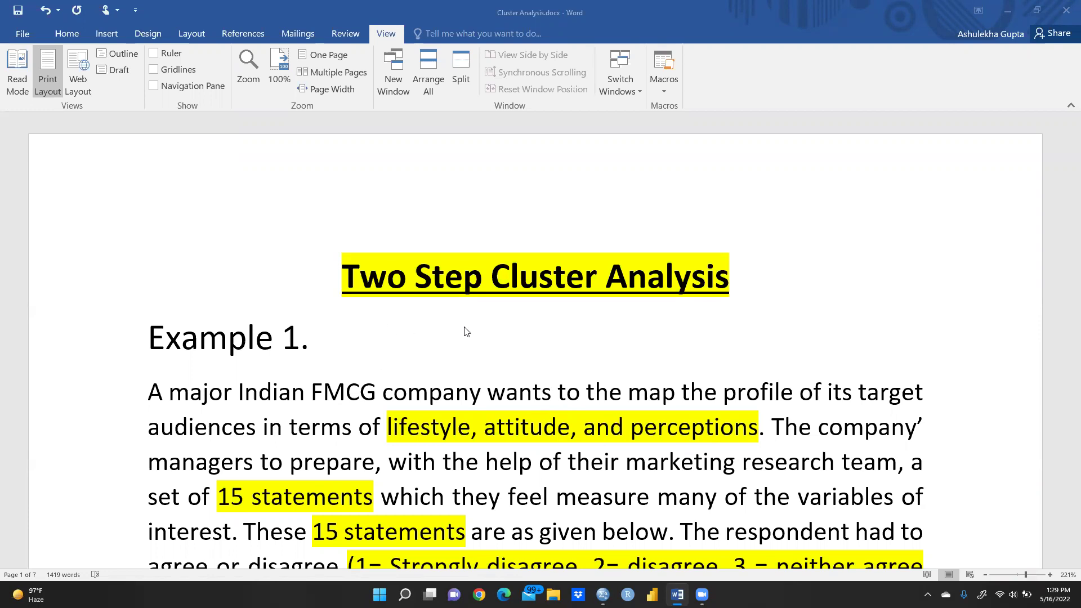
pyautogui.scroll(-1, 477, 330)
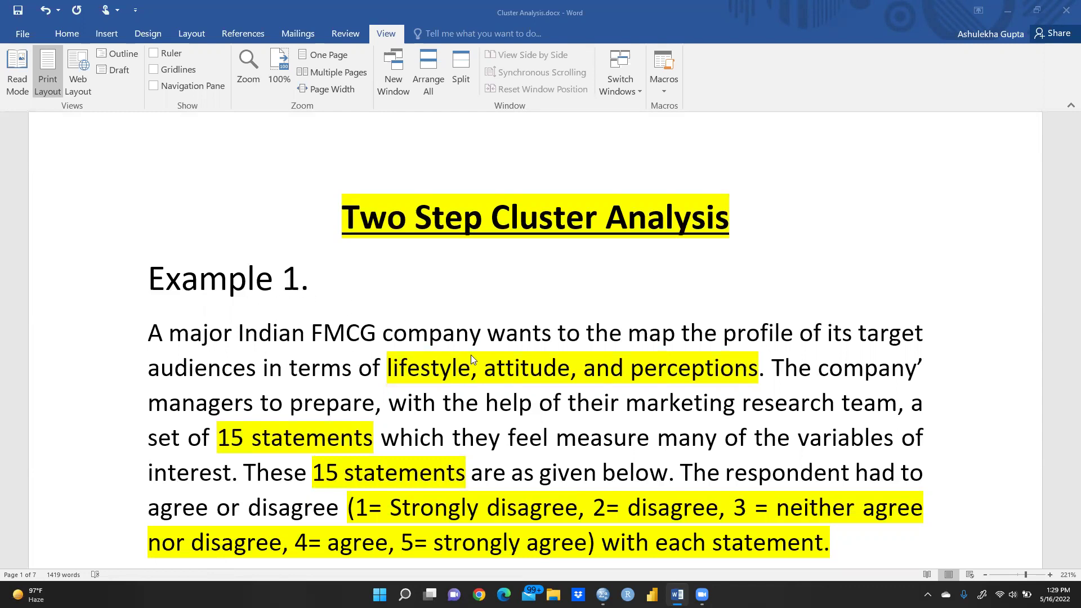
pyautogui.scroll(-1, 471, 355)
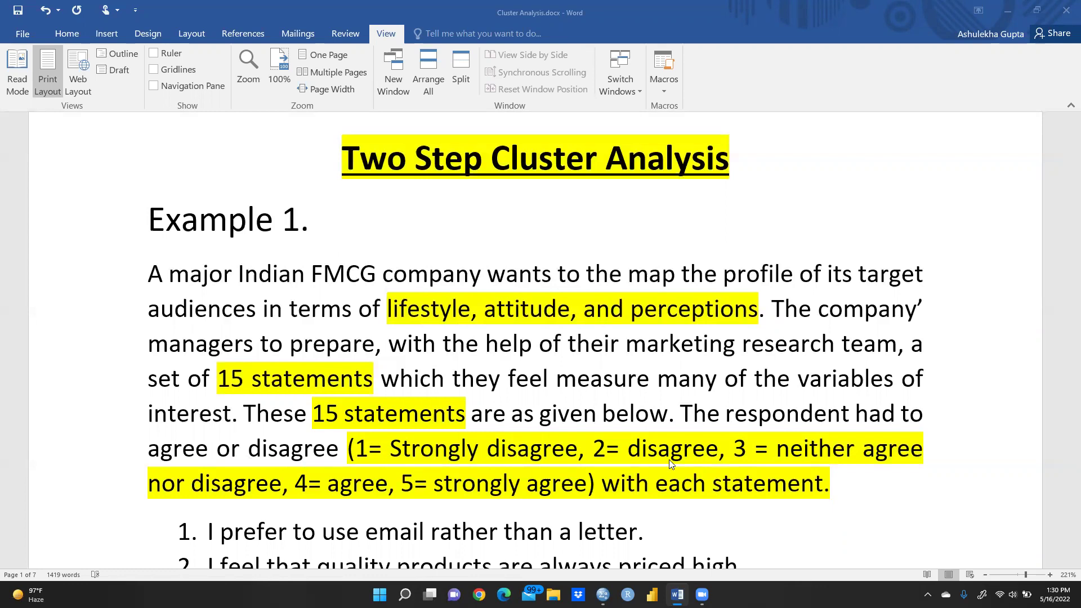
pyautogui.scroll(-2, 670, 460)
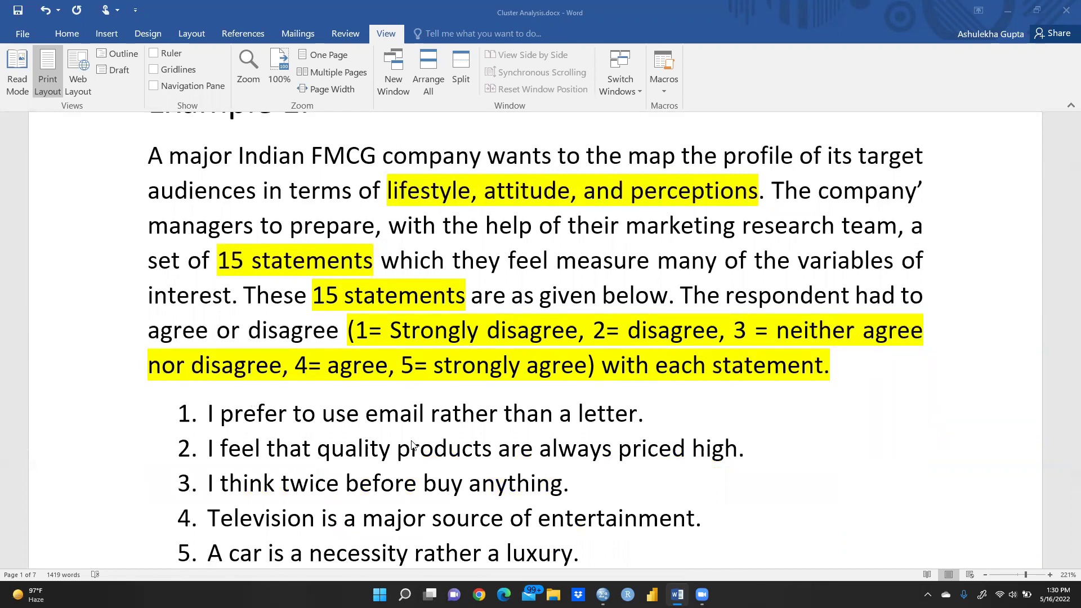
pyautogui.scroll(-3, 412, 445)
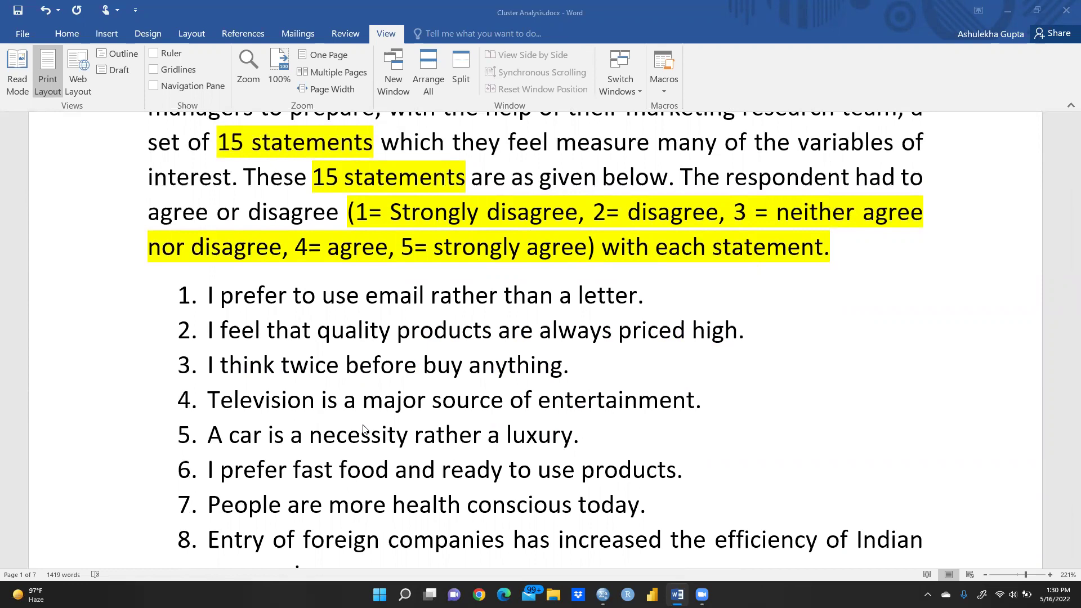
pyautogui.scroll(-2, 303, 323)
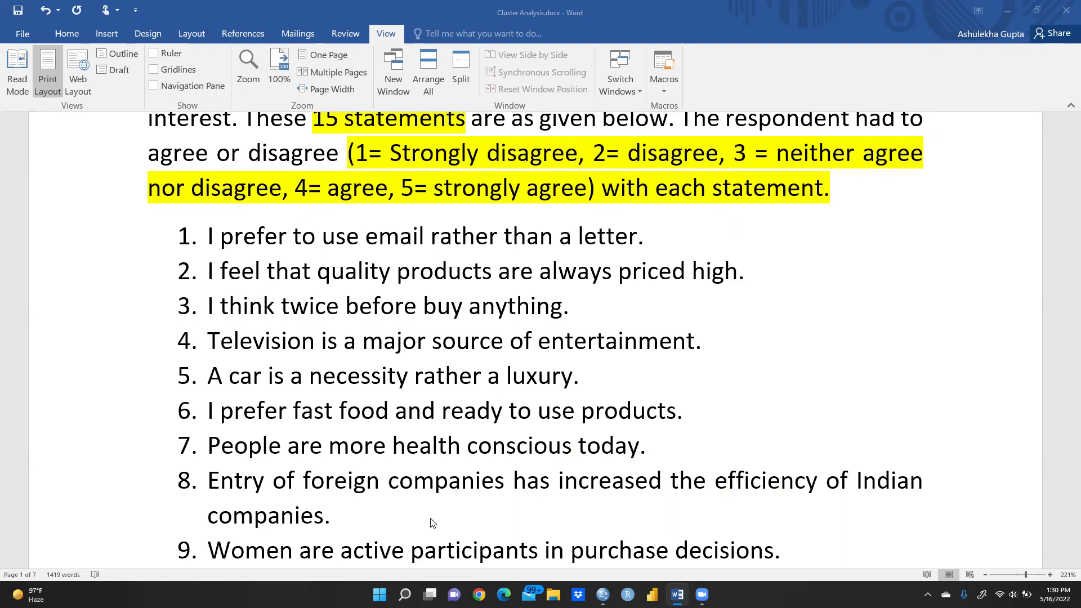
pyautogui.scroll(-3, 432, 522)
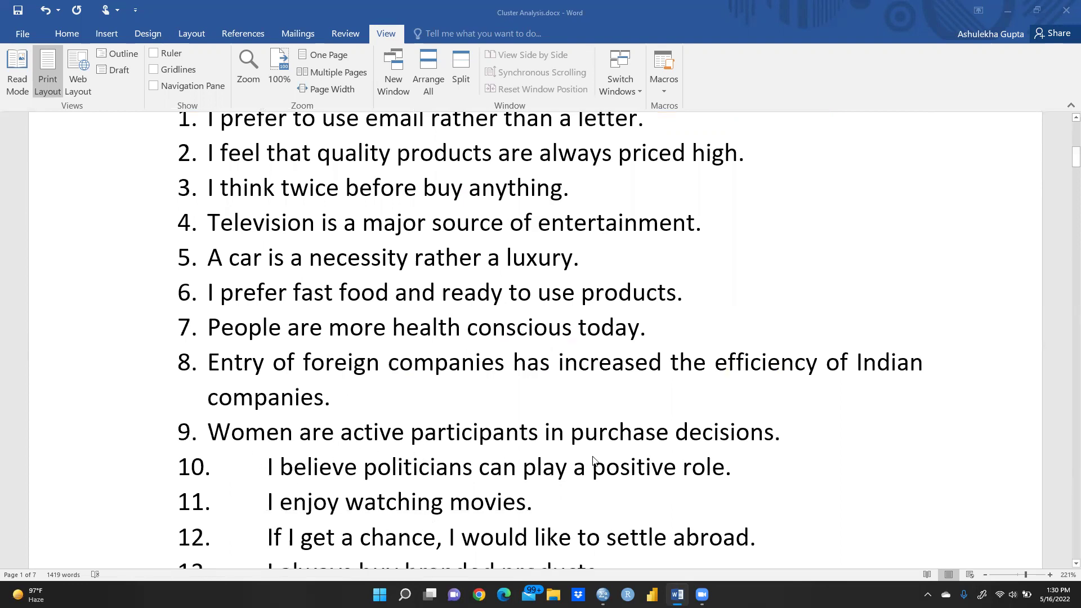
pyautogui.scroll(-2, 397, 488)
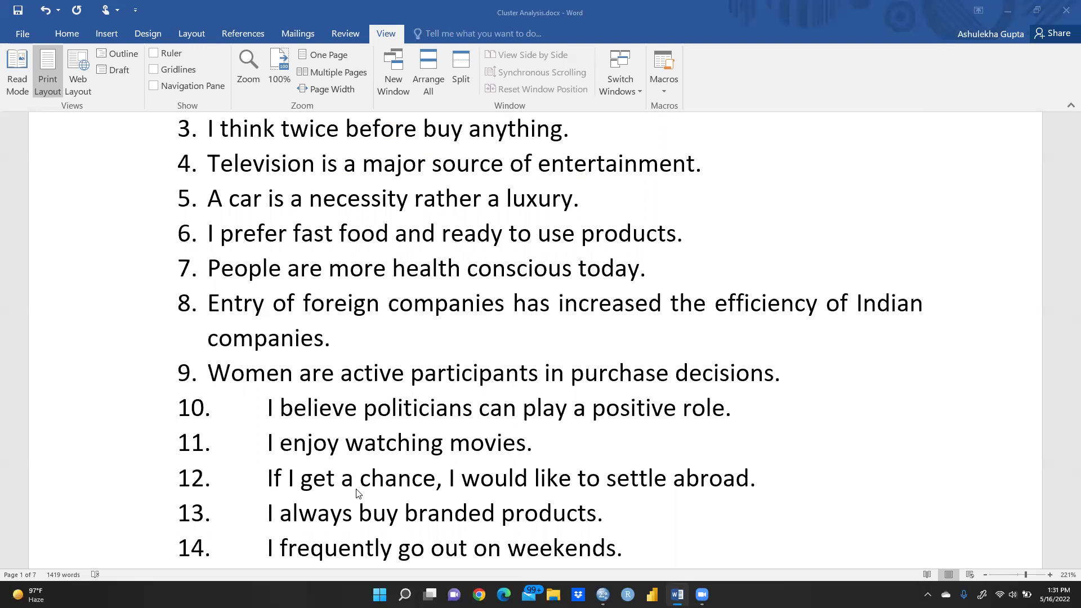
pyautogui.scroll(-3, 438, 489)
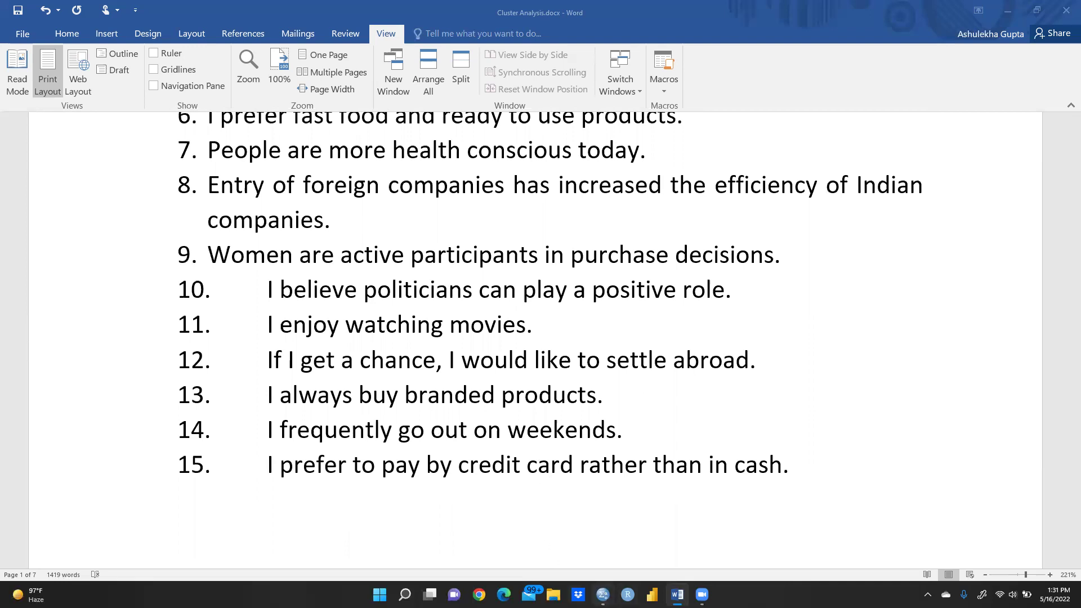
pyautogui.moveTo(603, 594)
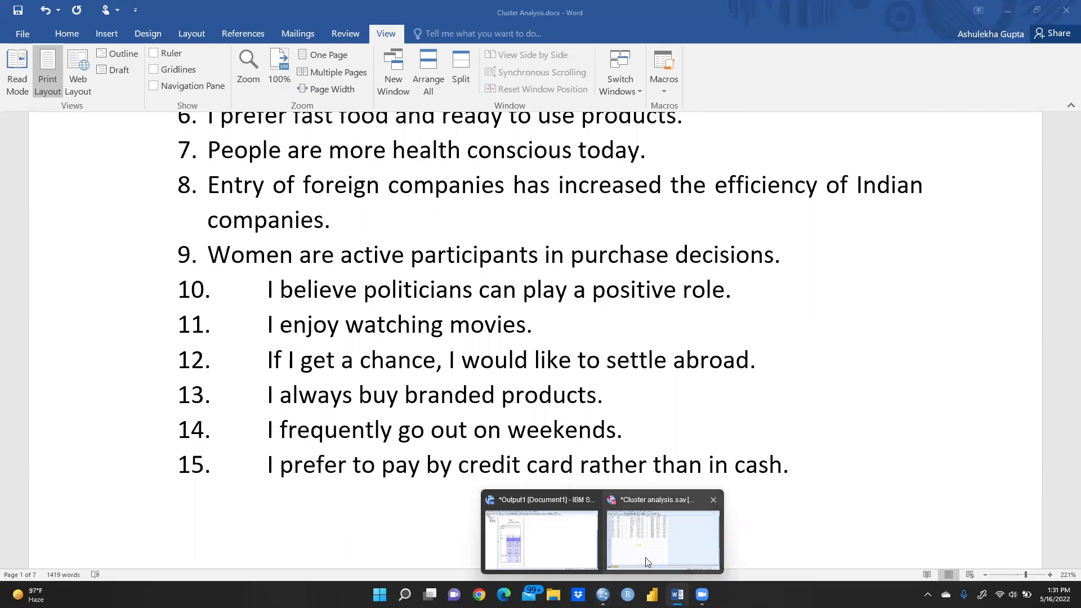
# Step: Switch to the SPSS cluster analysis file and show the 20 respondents' values in Data View
pyautogui.click(645, 558)
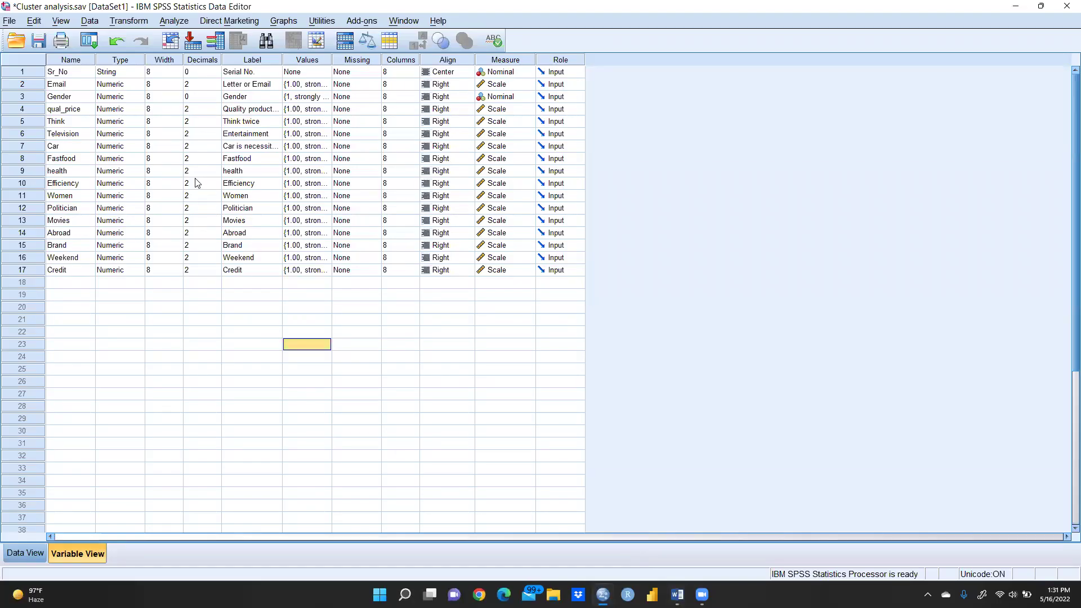
pyautogui.click(174, 21)
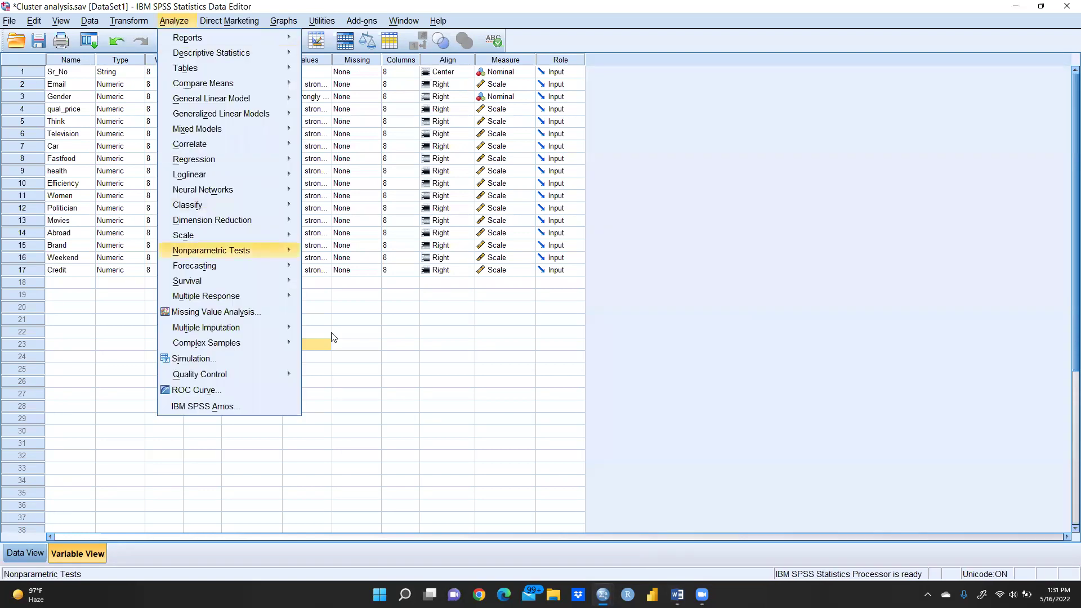
pyautogui.click(355, 356)
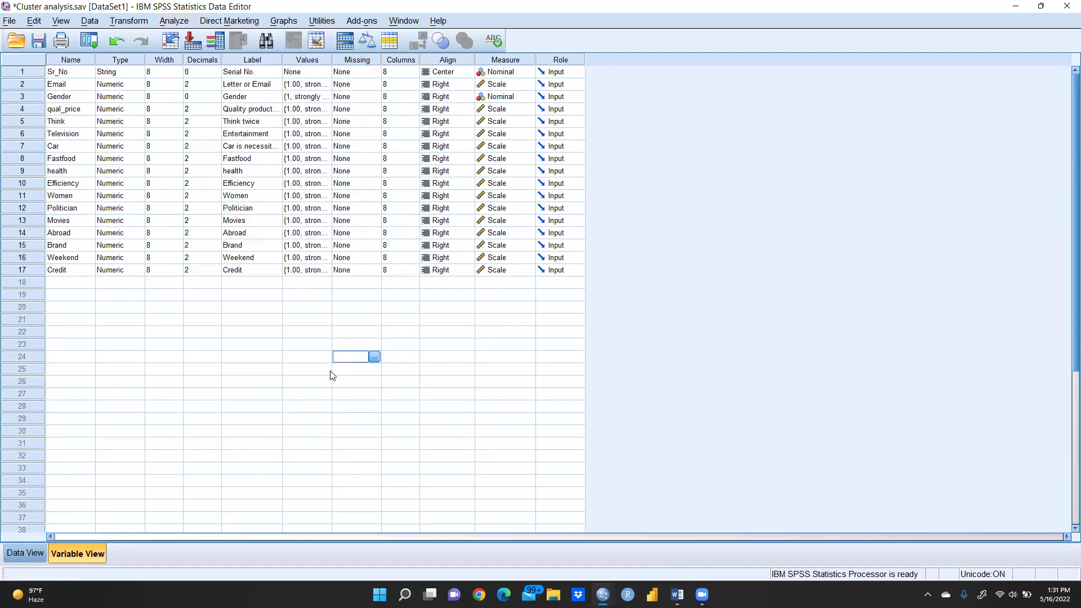
pyautogui.click(25, 554)
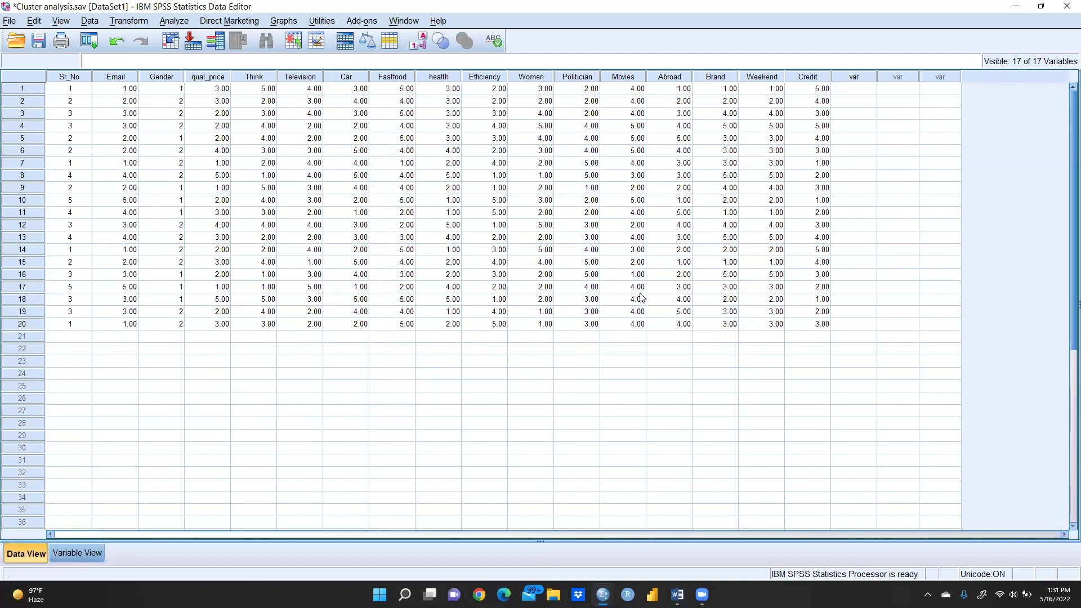
# Step: Review Word's Var 1–Var 15 response table, then return to the SPSS data file
pyautogui.click(678, 594)
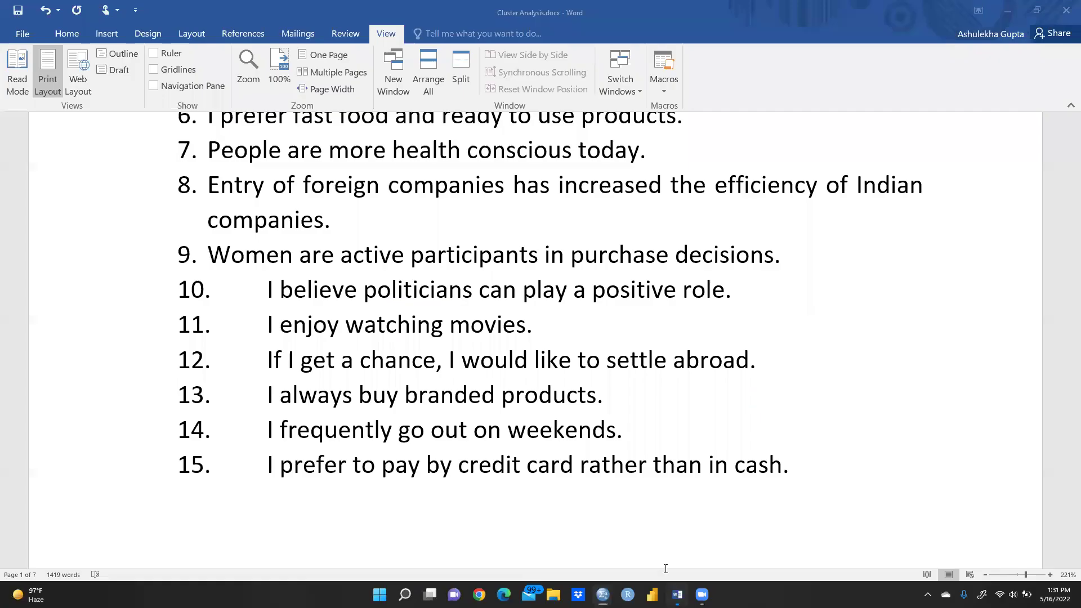
pyautogui.scroll(-10, 540, 360)
pyautogui.scroll(-5, 537, 359)
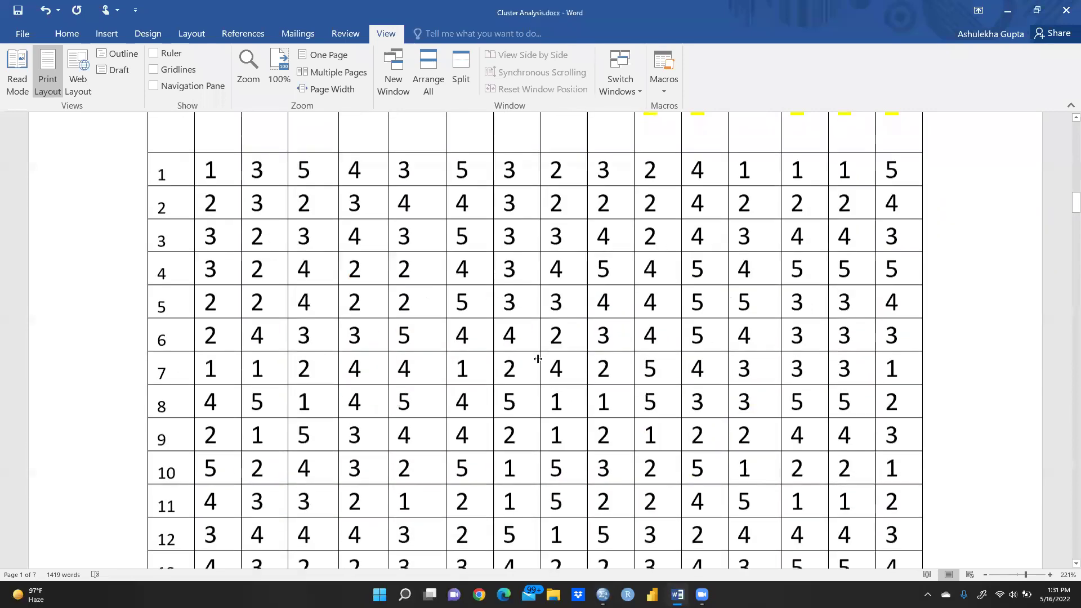
pyautogui.scroll(2, 538, 359)
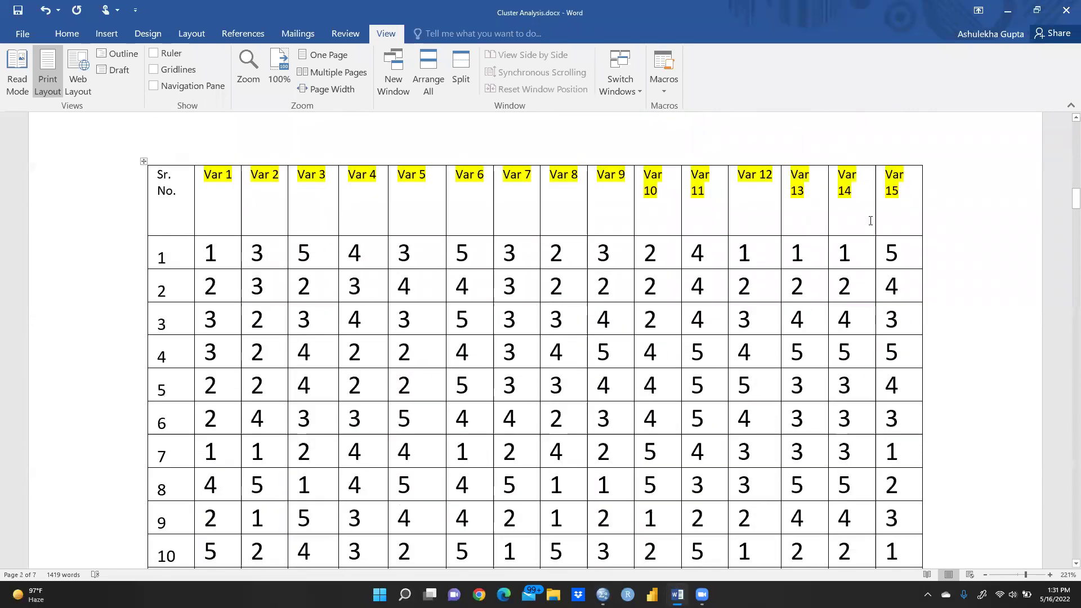
pyautogui.scroll(-3, 538, 318)
pyautogui.scroll(-2, 538, 318)
pyautogui.scroll(-3, 537, 318)
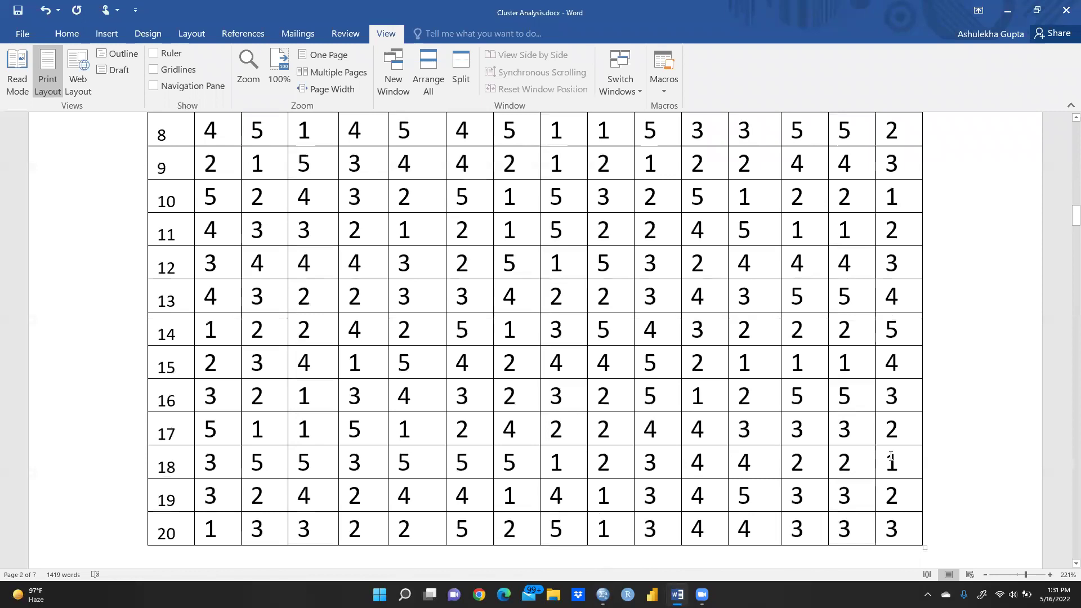
pyautogui.click(602, 594)
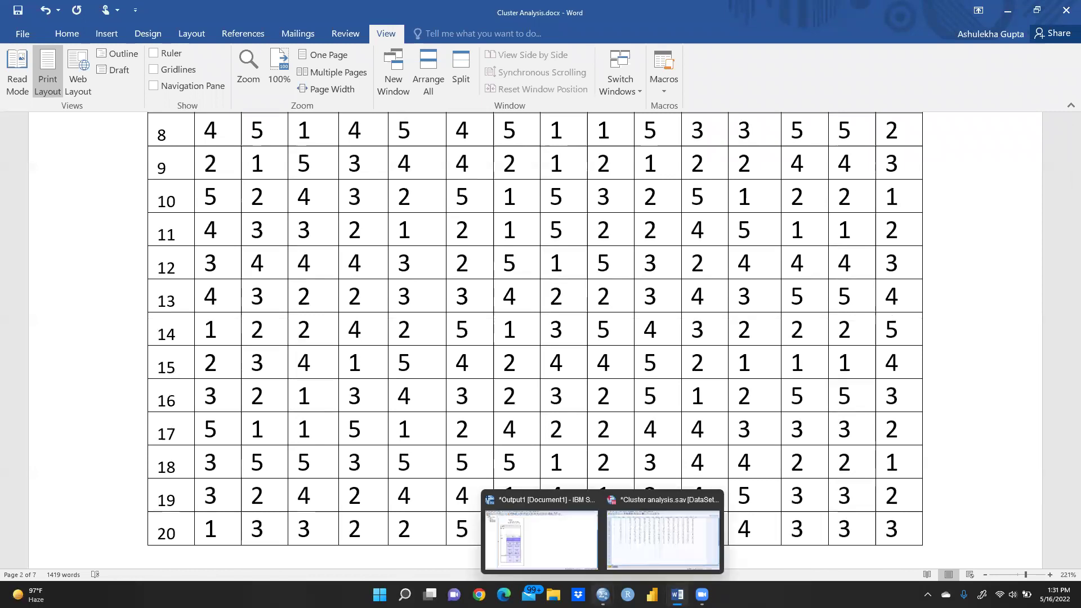
# Step: Inspect the Gender variable definition in Variable View, return to Data View, and open Analyze
pyautogui.click(644, 541)
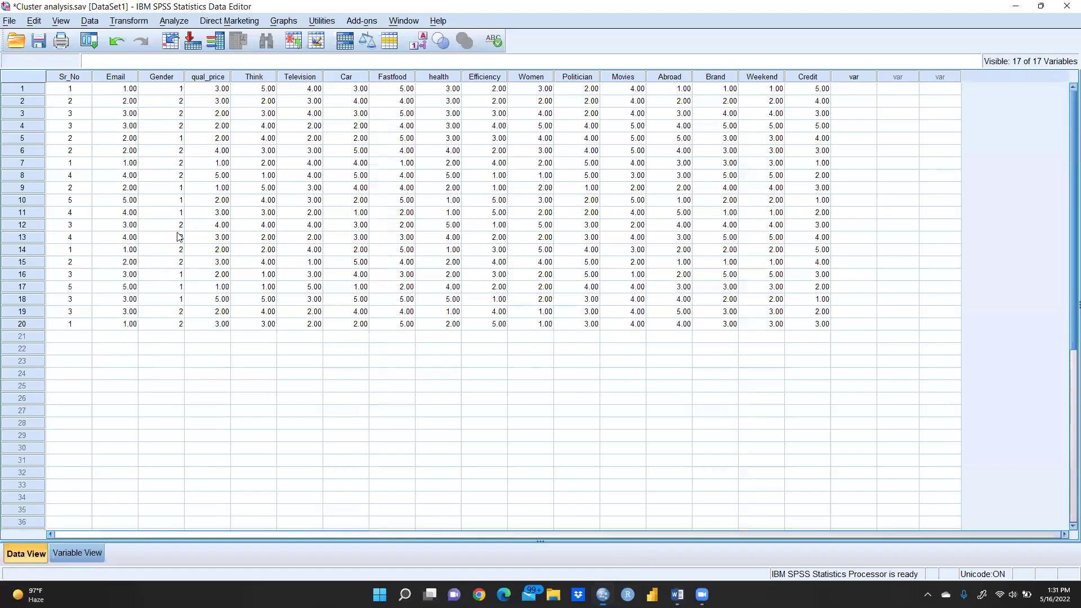
pyautogui.click(77, 553)
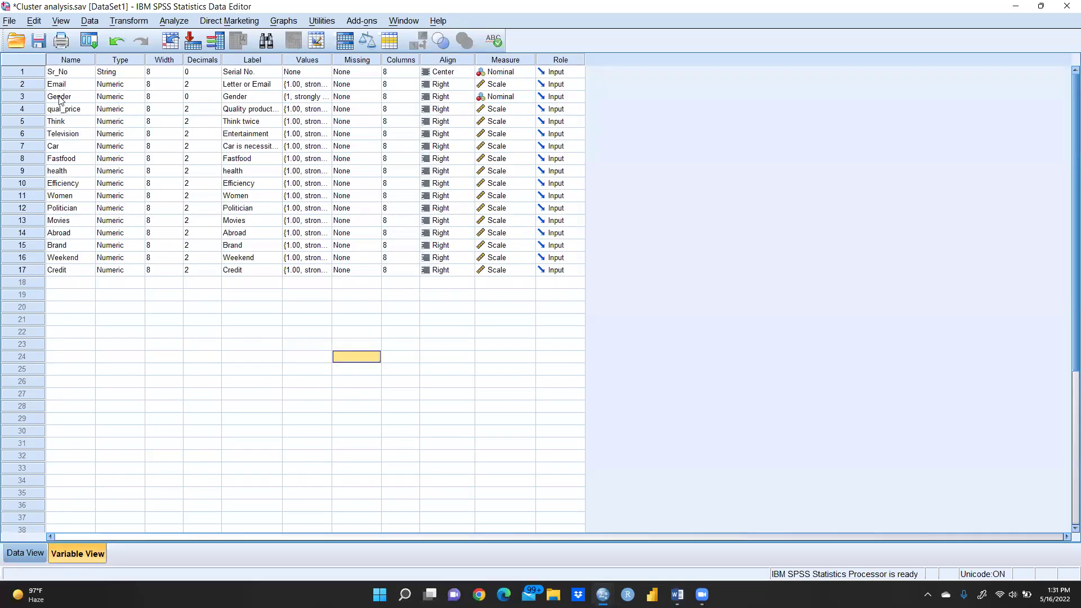
pyautogui.click(26, 96)
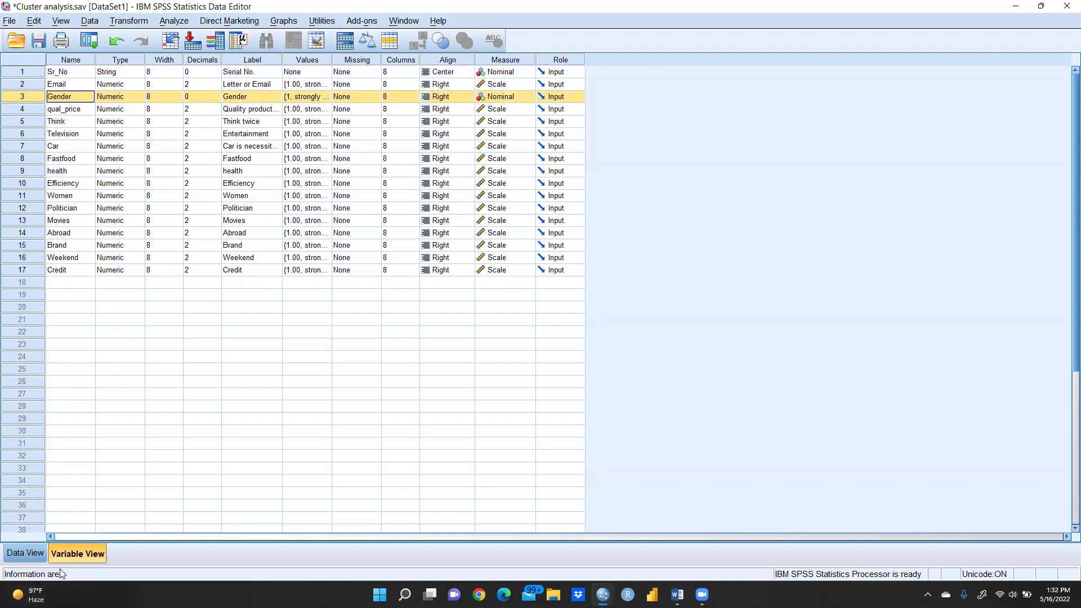
pyautogui.click(25, 554)
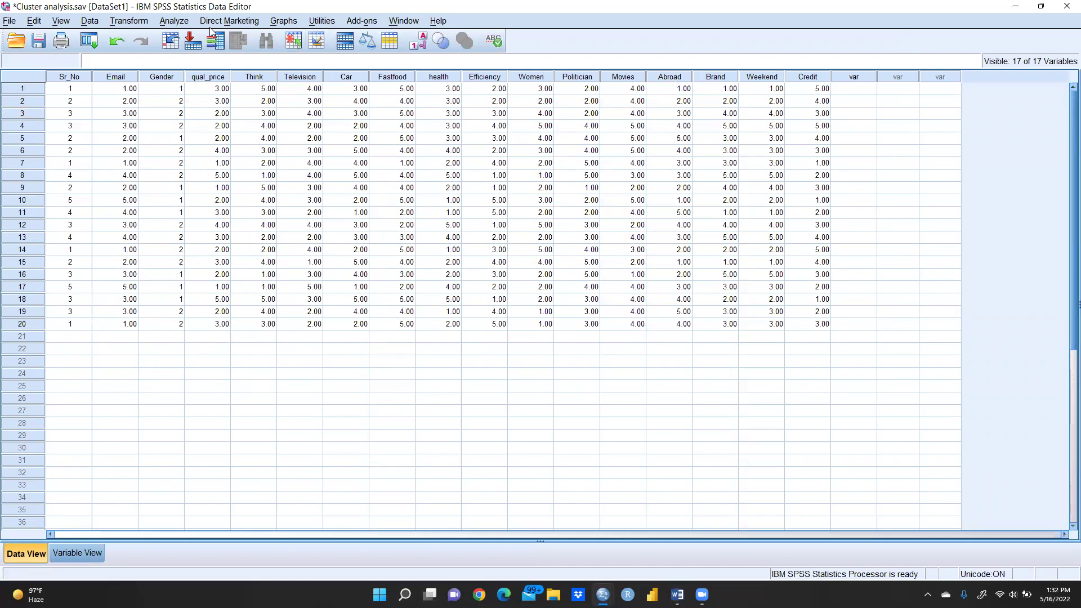
pyautogui.click(173, 20)
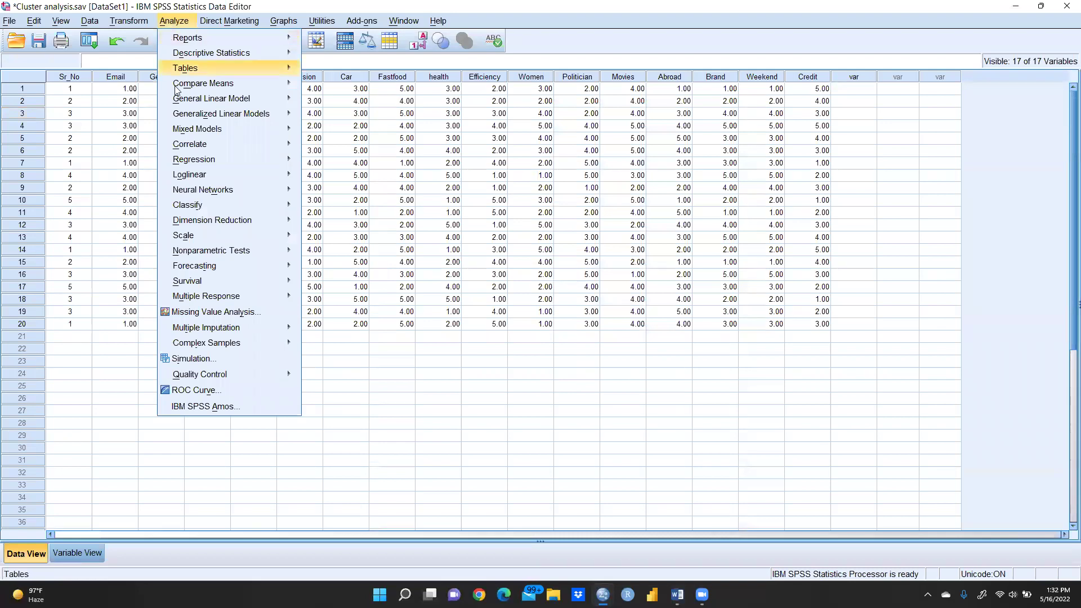
pyautogui.moveTo(188, 204)
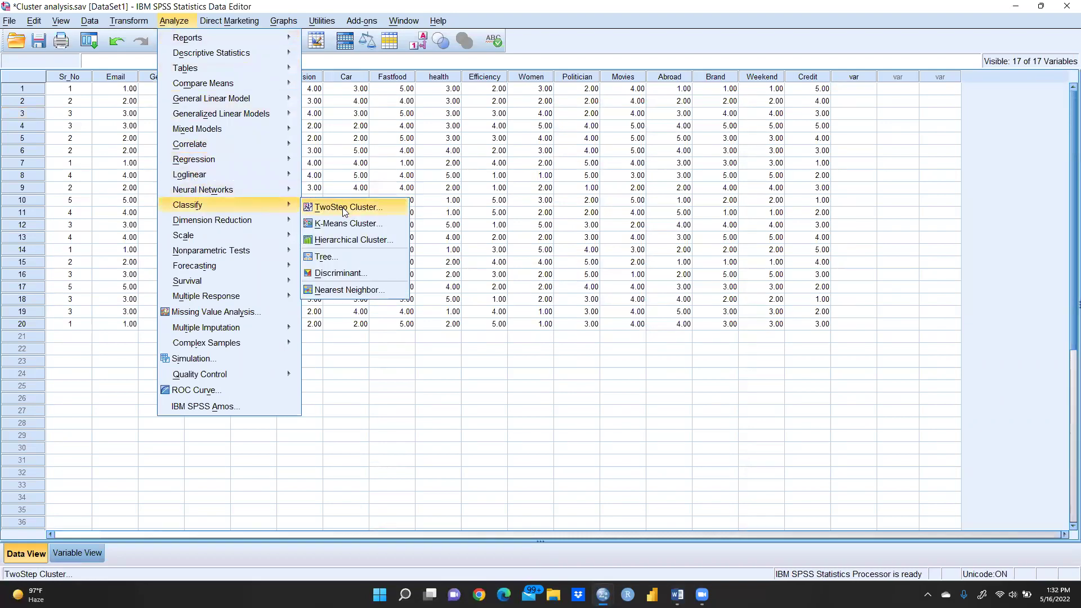
# Step: Paste the TwoStep Cluster command into a syntax window, then undo it
pyautogui.click(344, 207)
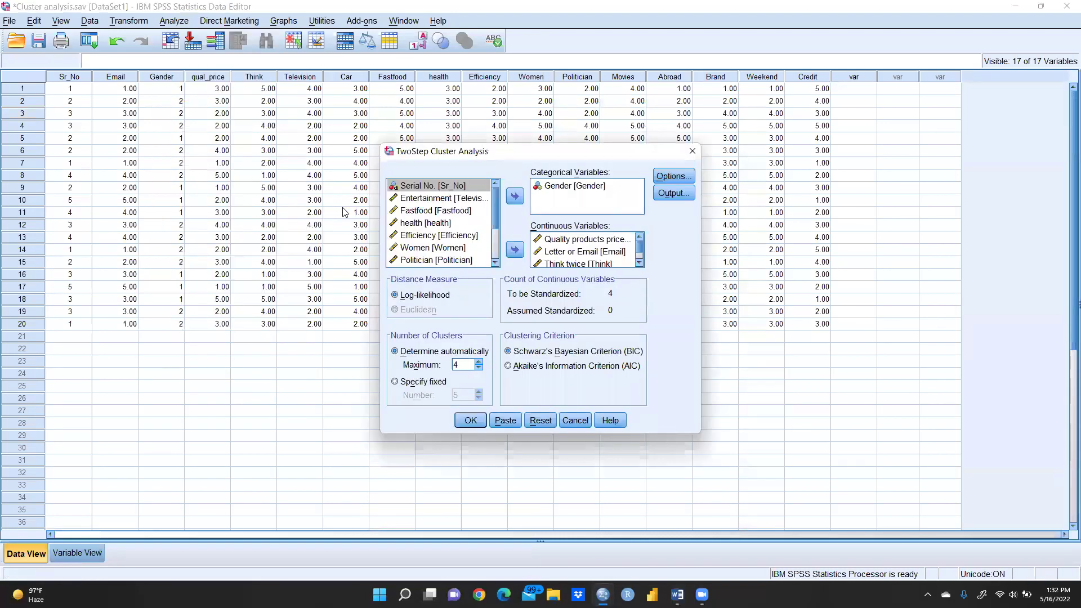
pyautogui.click(506, 421)
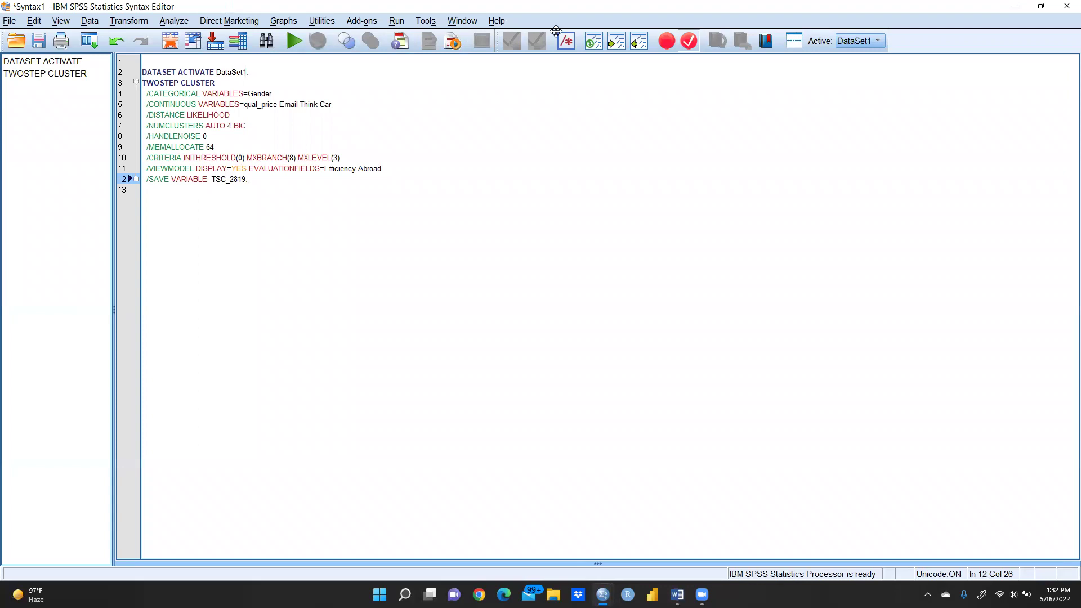
pyautogui.click(117, 41)
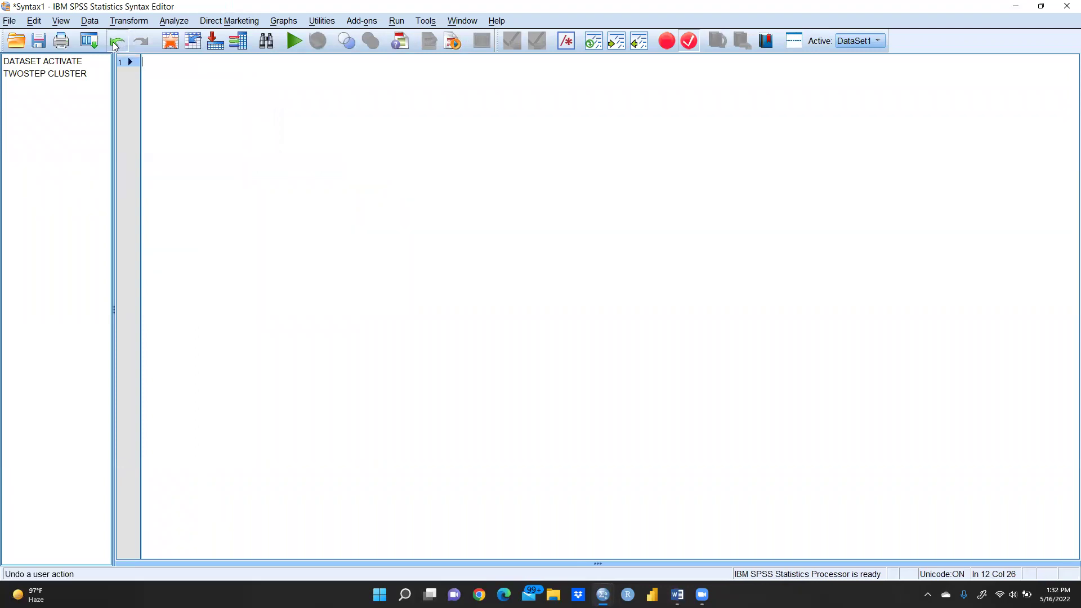
# Step: Reopen the TwoStep Cluster Analysis dialog from Analyze > Classify
pyautogui.click(9, 20)
pyautogui.click(301, 131)
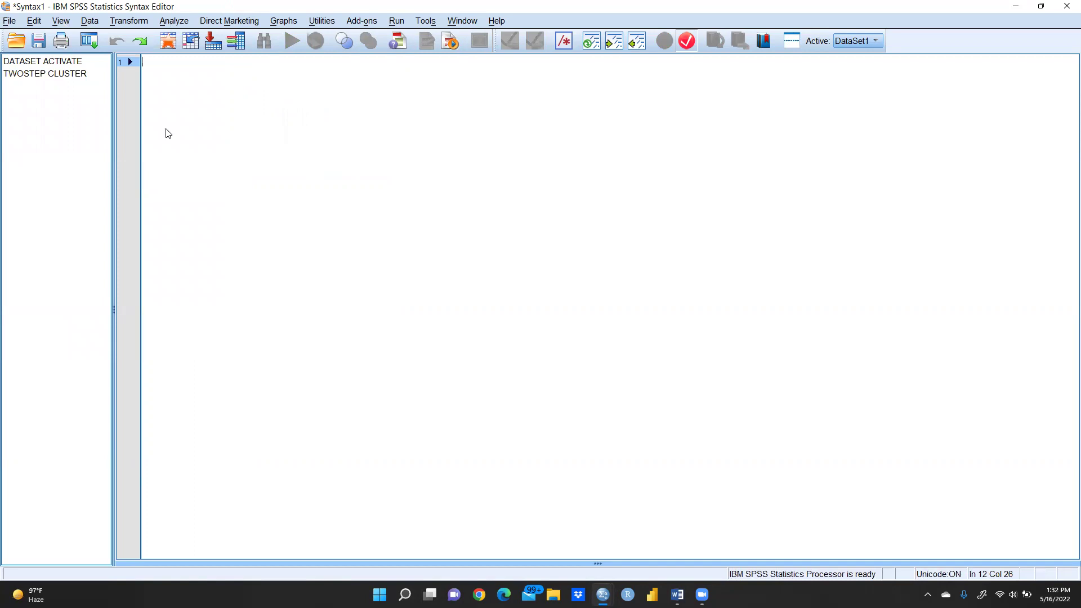
pyautogui.click(61, 21)
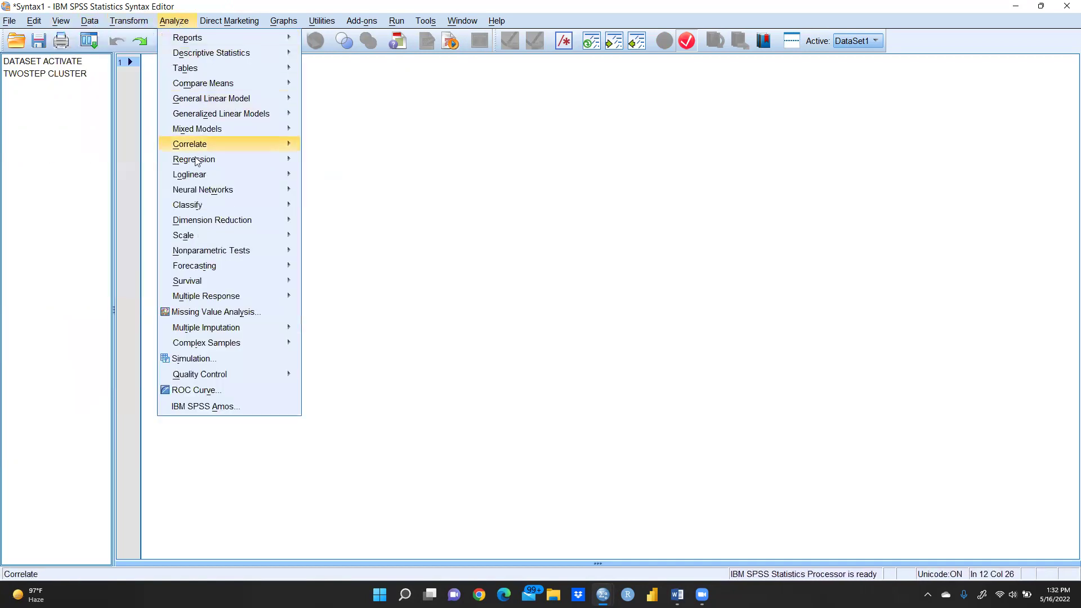
pyautogui.moveTo(188, 205)
pyautogui.click(345, 206)
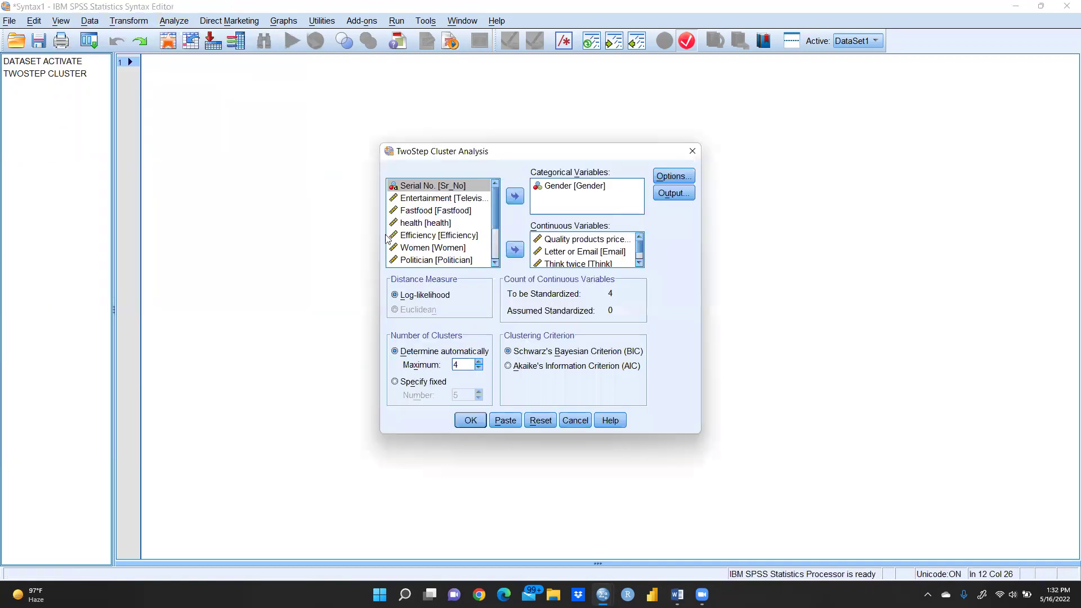
# Step: Reset the dialog and add Letter or Email and the quality-price item as continuous variables
pyautogui.click(541, 421)
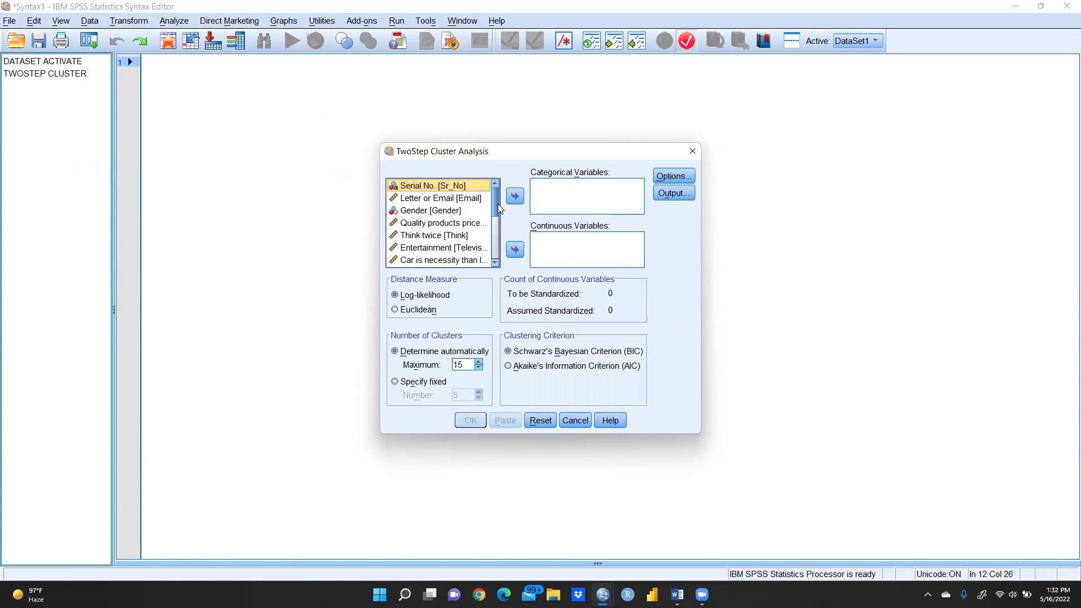
pyautogui.moveTo(496, 203); pyautogui.dragTo(496, 254)
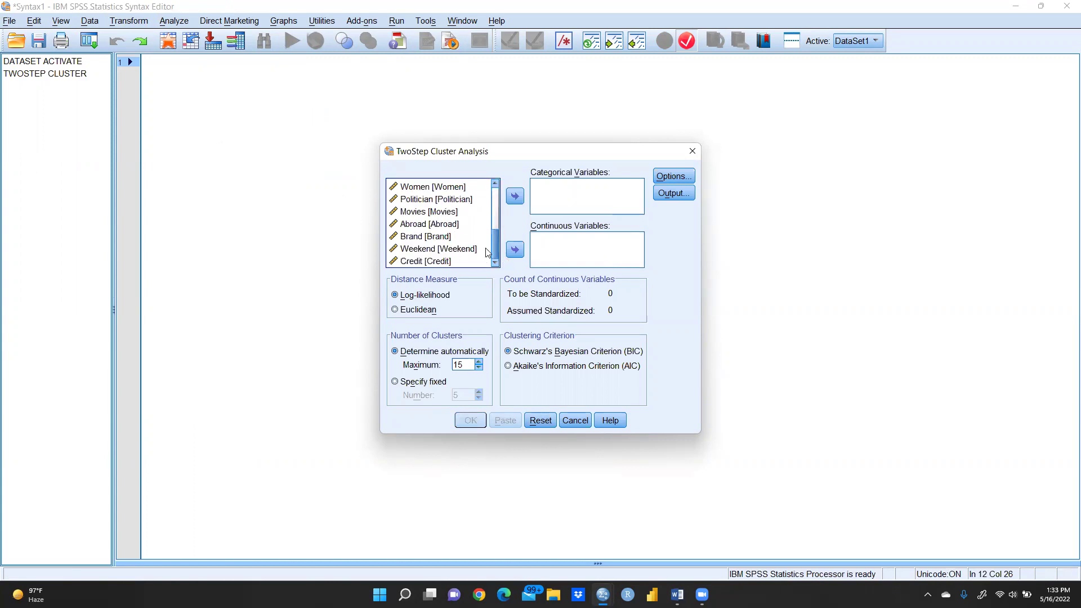
pyautogui.click(420, 225)
pyautogui.click(515, 251)
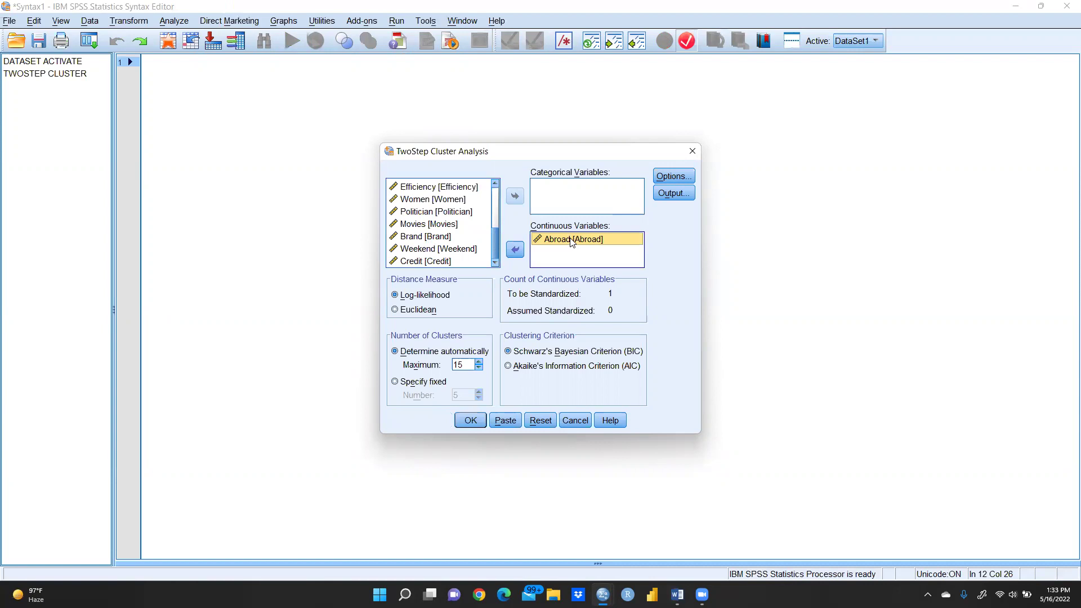
pyautogui.click(514, 249)
pyautogui.scroll(5, 438, 206)
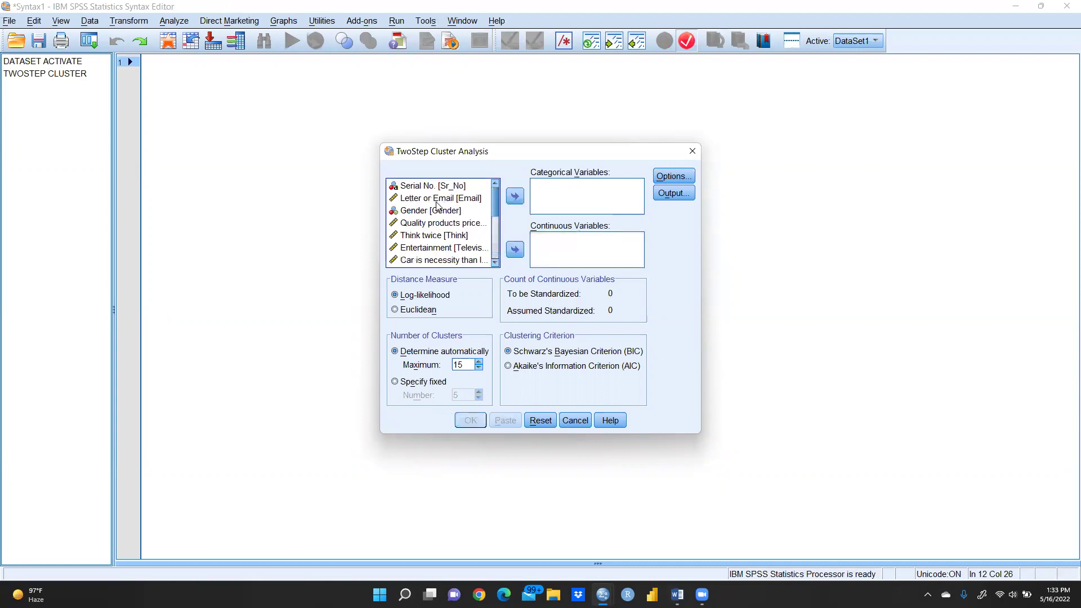
pyautogui.click(419, 198)
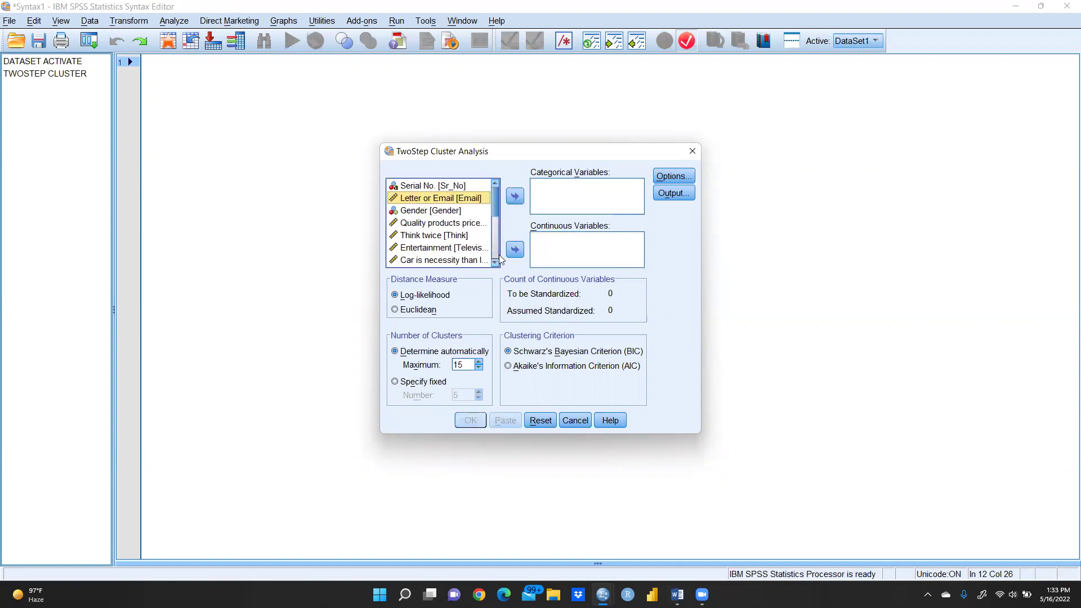
pyautogui.click(514, 249)
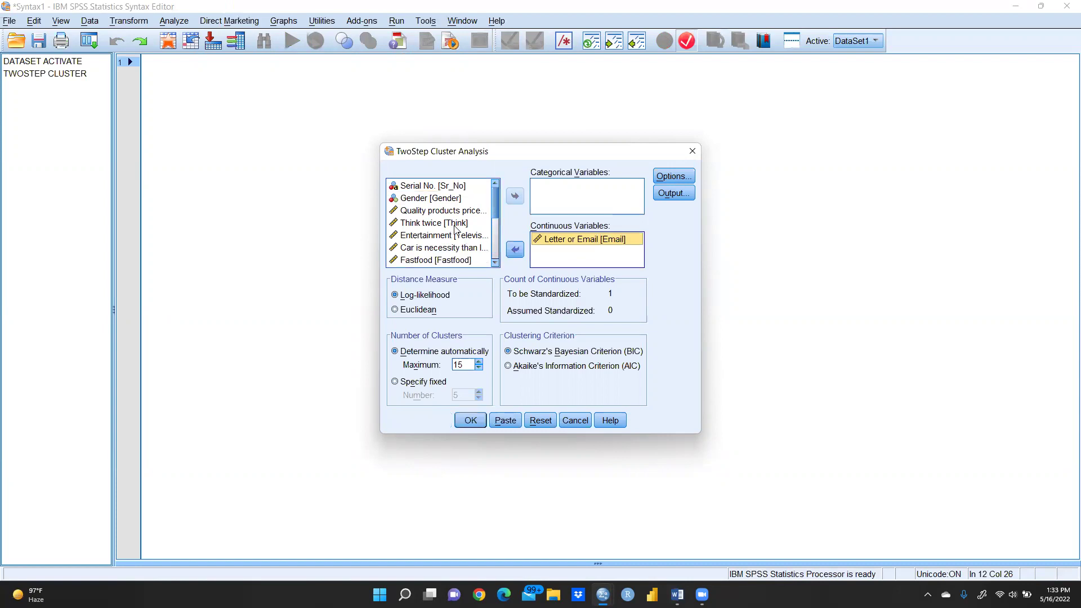
pyautogui.scroll(-3, 454, 230)
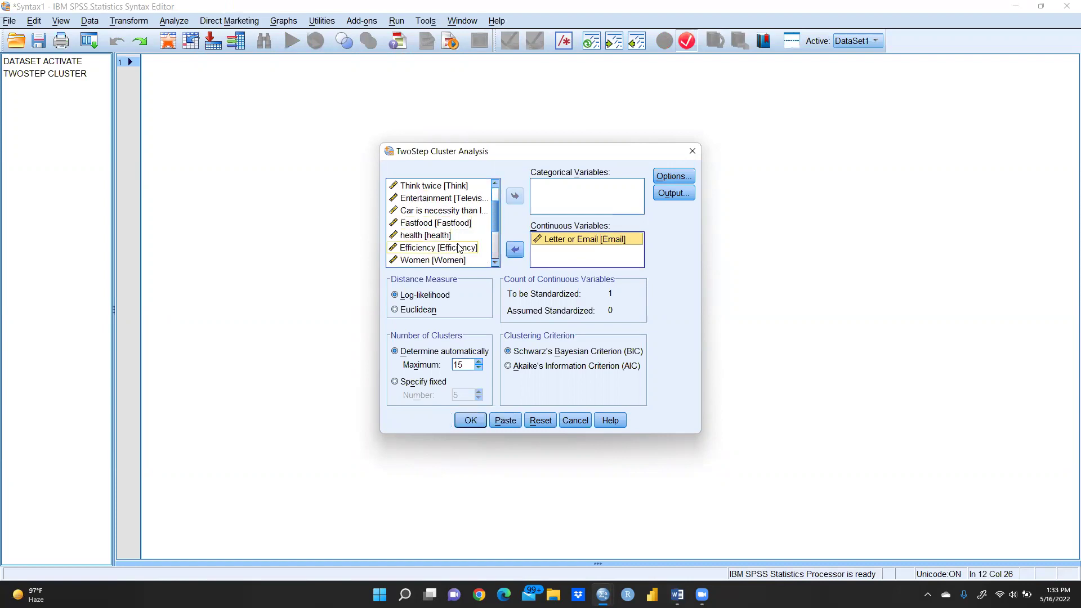
pyautogui.scroll(-3, 459, 247)
pyautogui.scroll(-3, 458, 247)
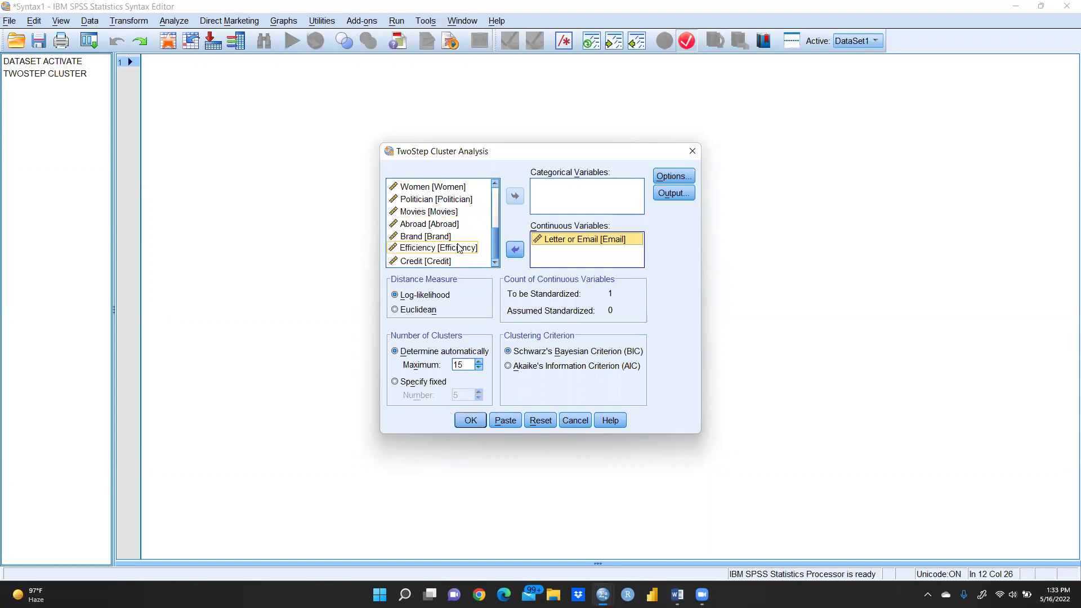
pyautogui.moveTo(425, 236); pyautogui.dragTo(442, 239)
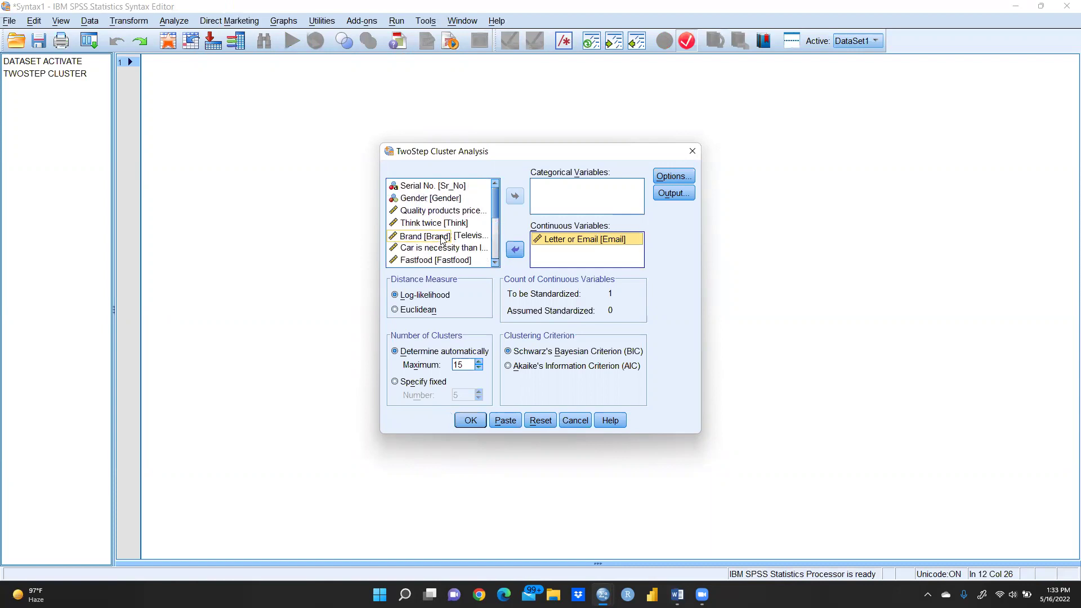
pyautogui.click(440, 210)
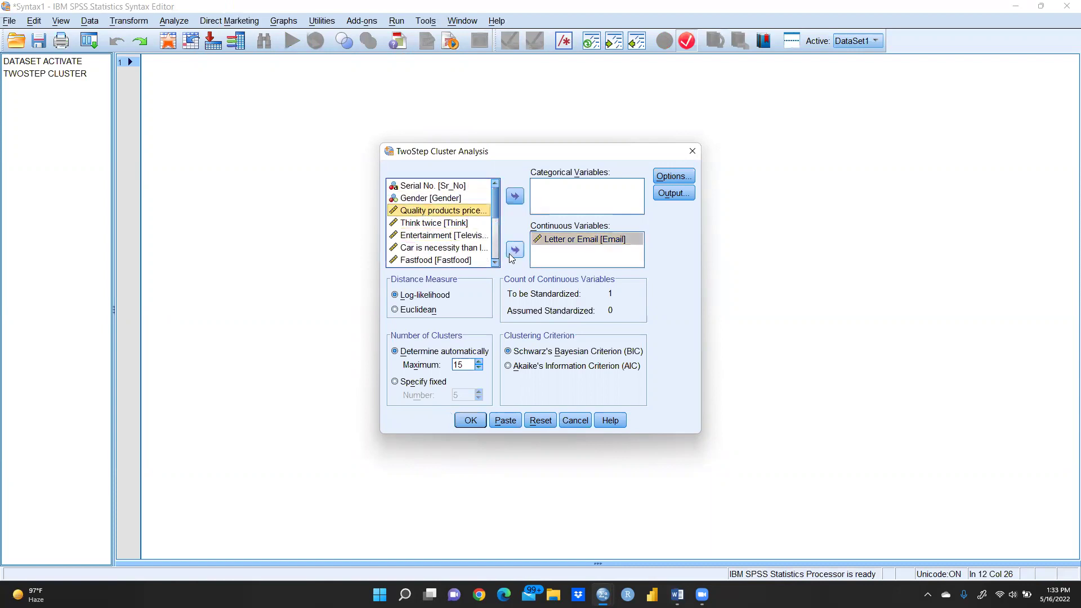
pyautogui.click(515, 251)
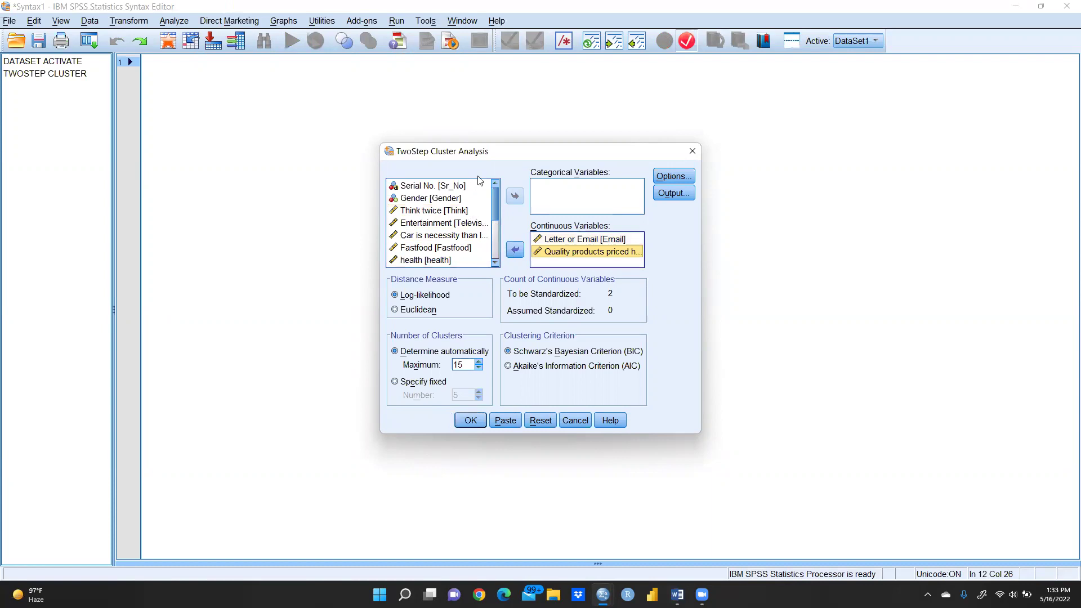
# Step: Add Gender as categorical and set the maximum number of clusters to 4
pyautogui.click(437, 203)
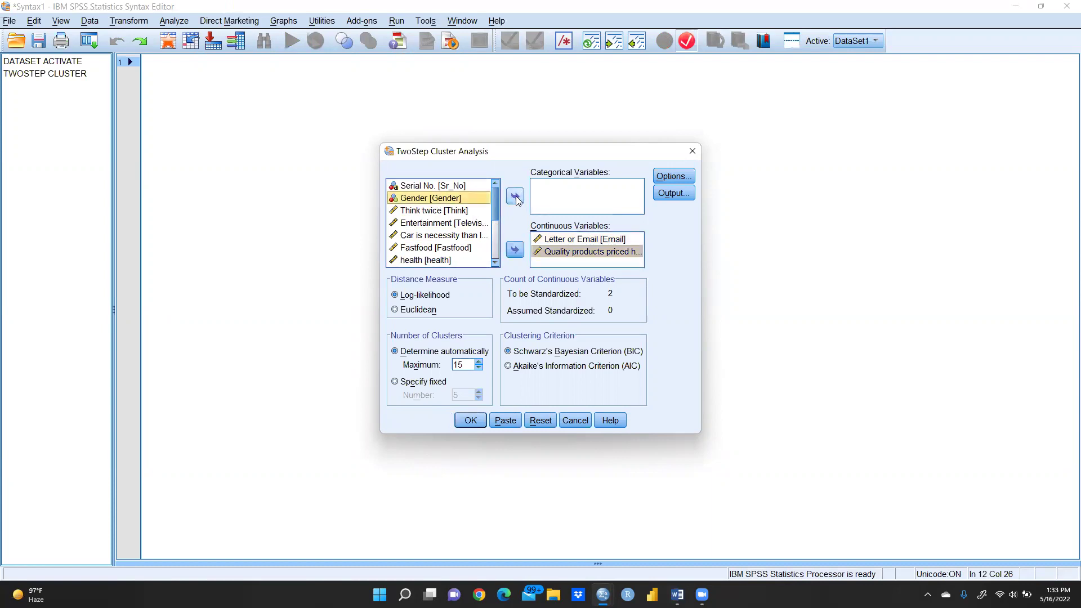
pyautogui.click(515, 198)
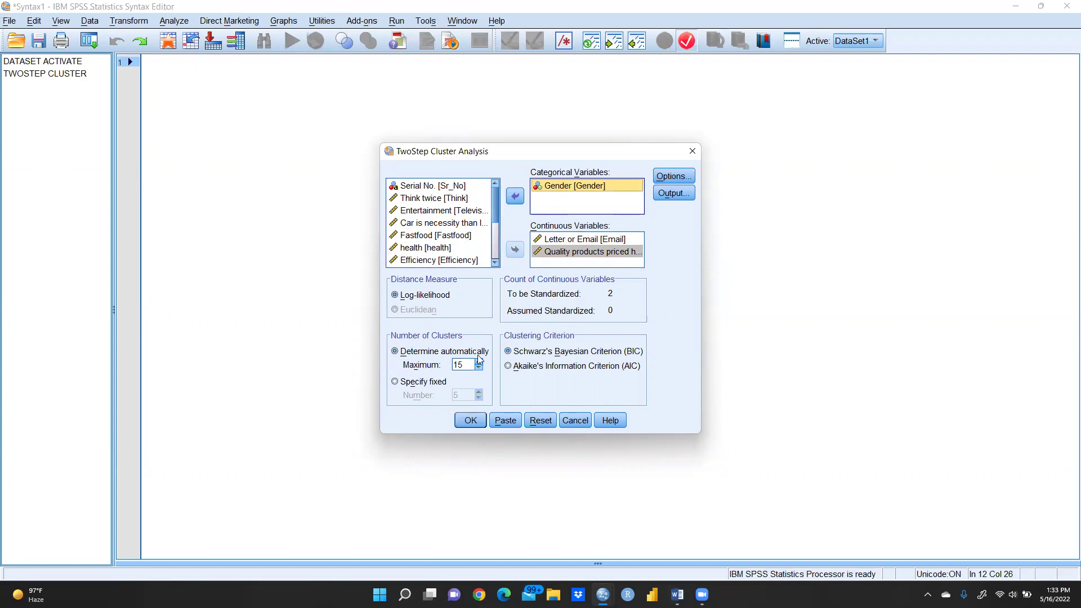
pyautogui.click(460, 366)
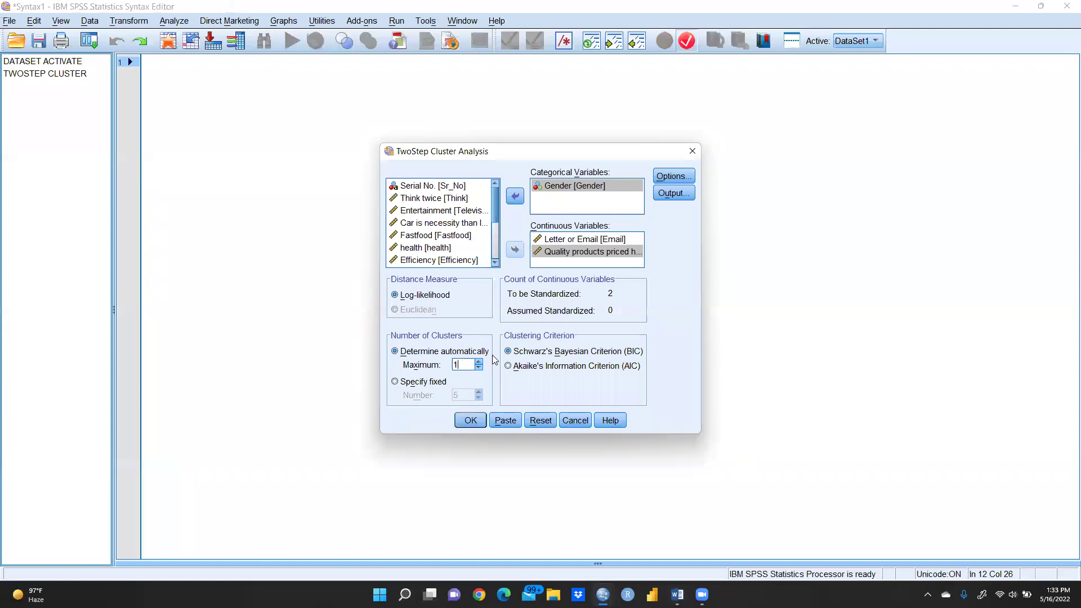
pyautogui.press('BackSpace')
pyautogui.write('4')
pyautogui.click(394, 381)
pyautogui.click(396, 352)
# Step: In Output settings, add Efficiency and Abroad as evaluation fields and create a cluster membership variable
pyautogui.click(674, 193)
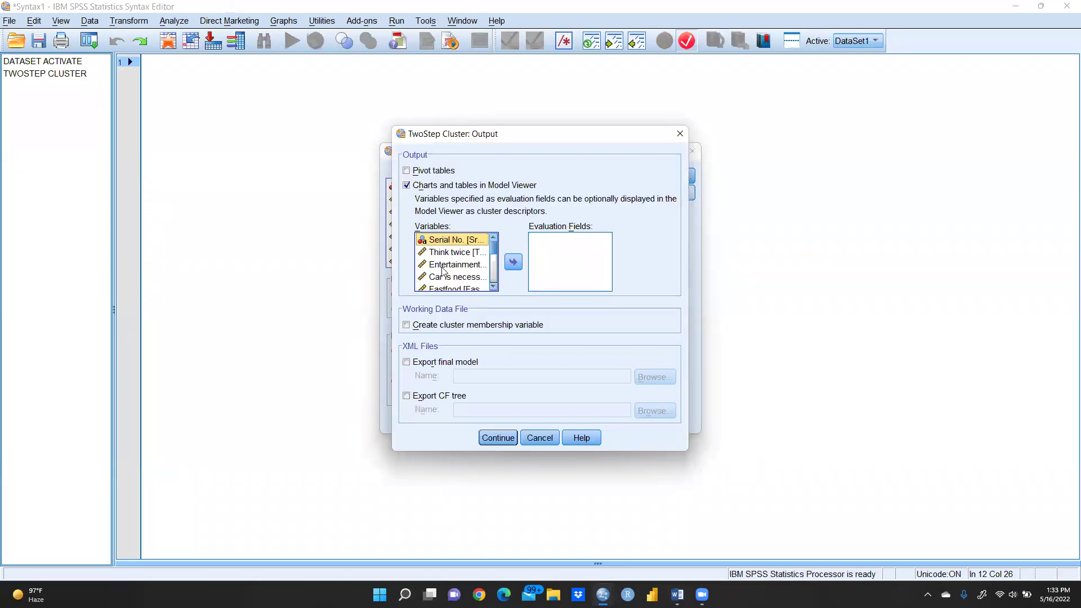
pyautogui.click(494, 261)
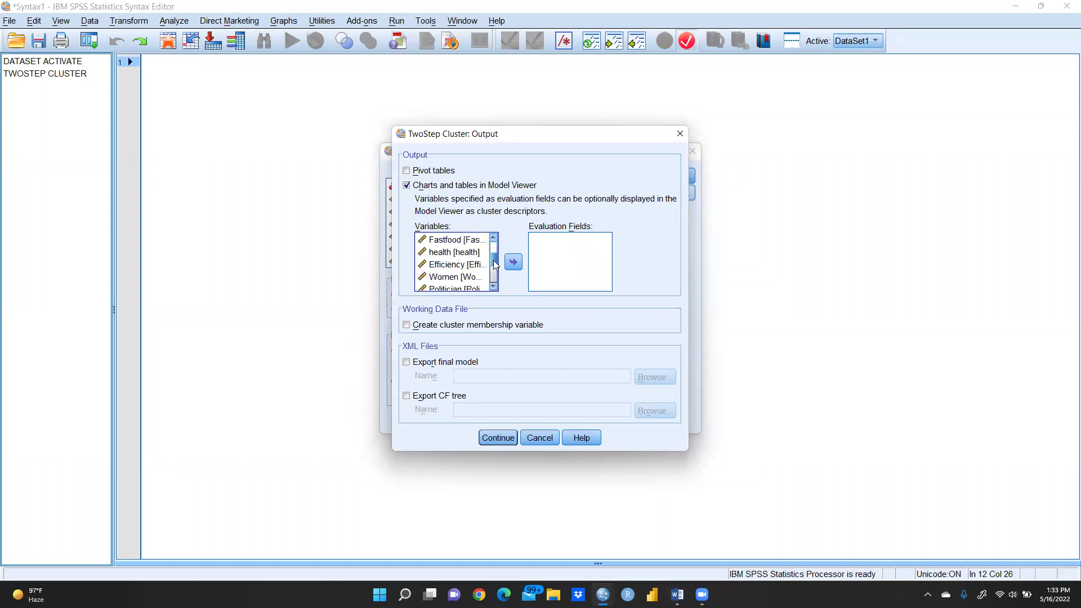
pyautogui.click(456, 264)
pyautogui.click(513, 263)
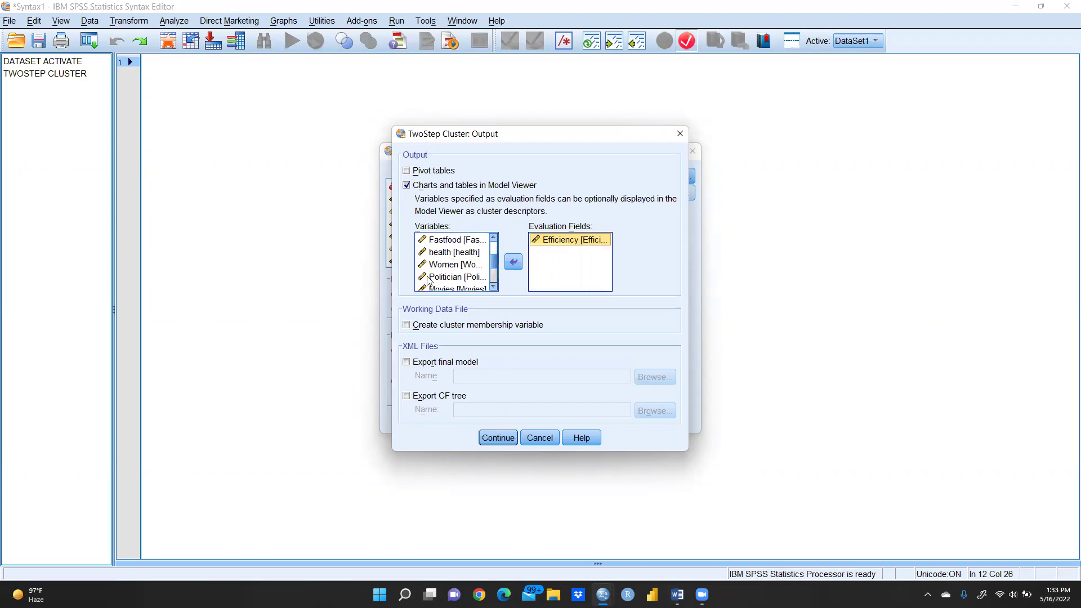
pyautogui.moveTo(494, 260); pyautogui.dragTo(492, 279)
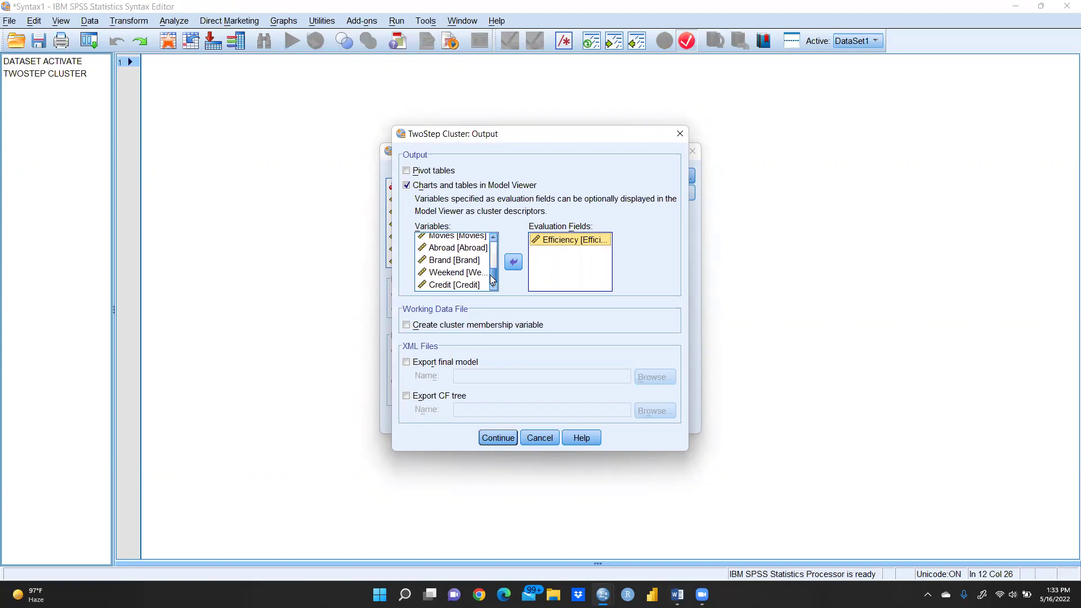
pyautogui.moveTo(492, 279); pyautogui.dragTo(495, 263)
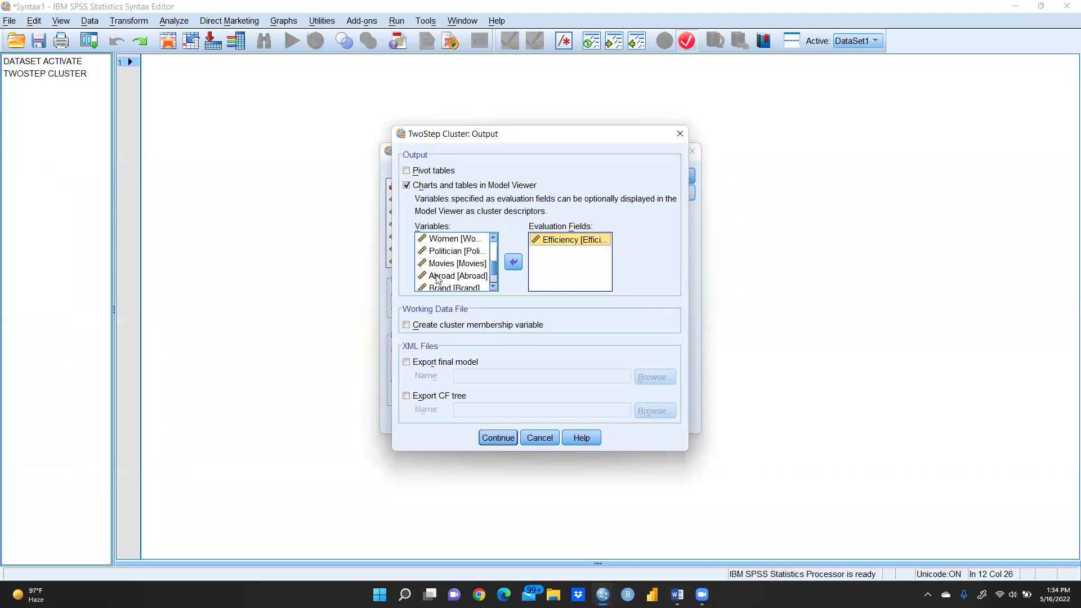
pyautogui.click(456, 276)
pyautogui.click(513, 262)
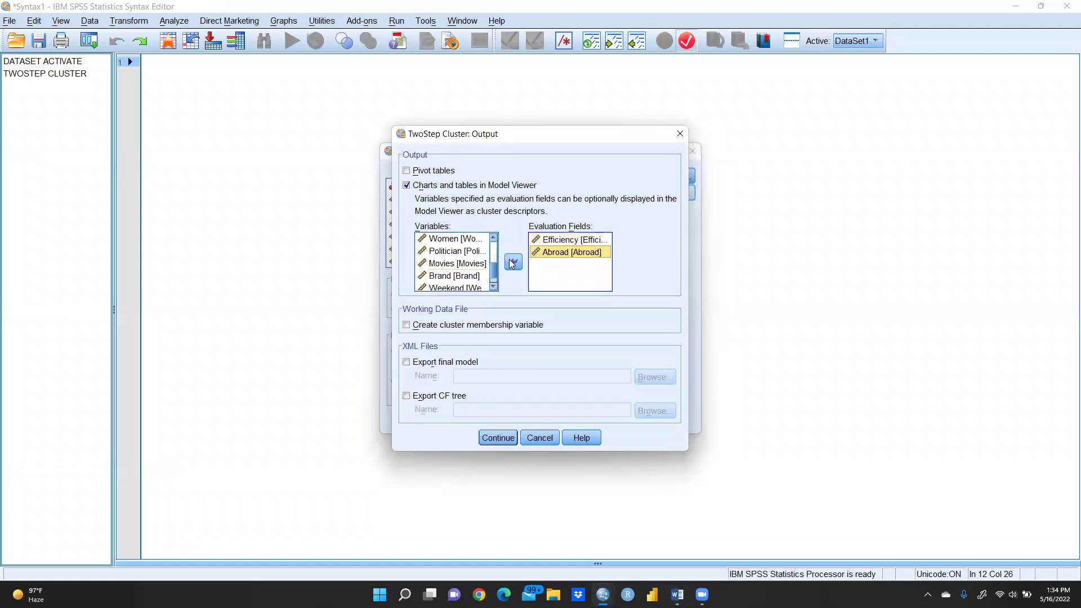
pyautogui.click(407, 326)
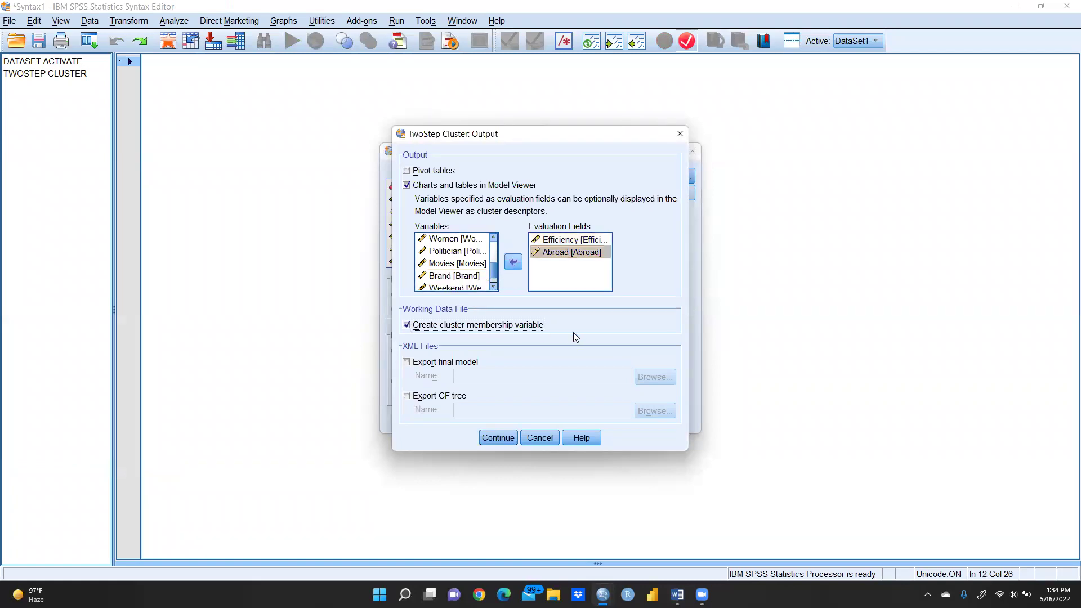
pyautogui.click(498, 438)
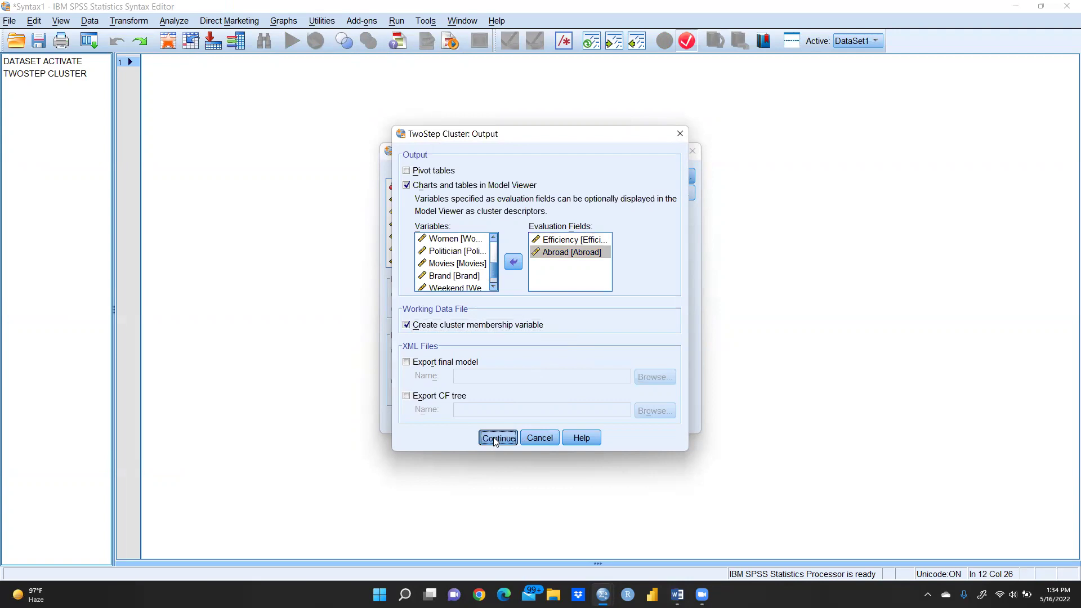
# Step: Run TwoStep Cluster and open the model in Model Viewer, showing clusters of 8 and 12
pyautogui.click(470, 421)
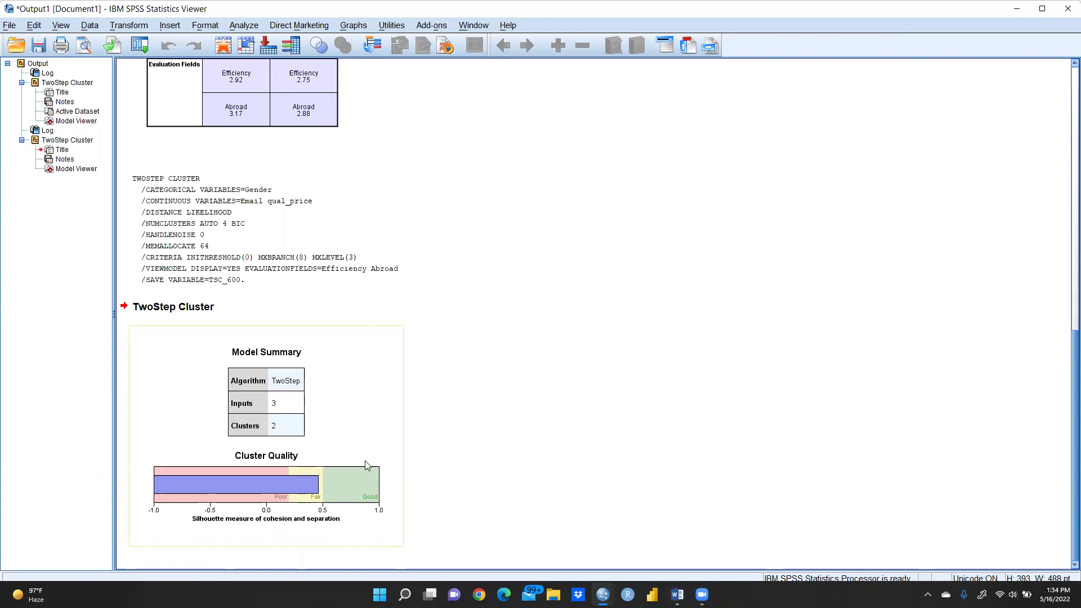
pyautogui.click(362, 443)
pyautogui.doubleClick(364, 443)
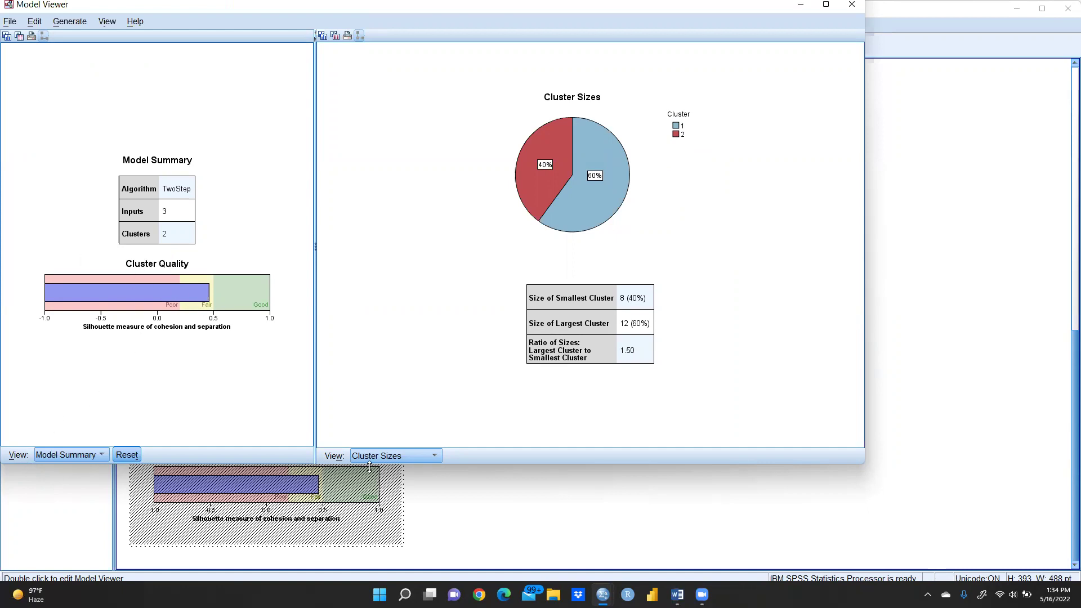
# Step: Show the Predictor Importance chart in the right panel, ranking Gender highest and Efficiency lowest
pyautogui.click(433, 456)
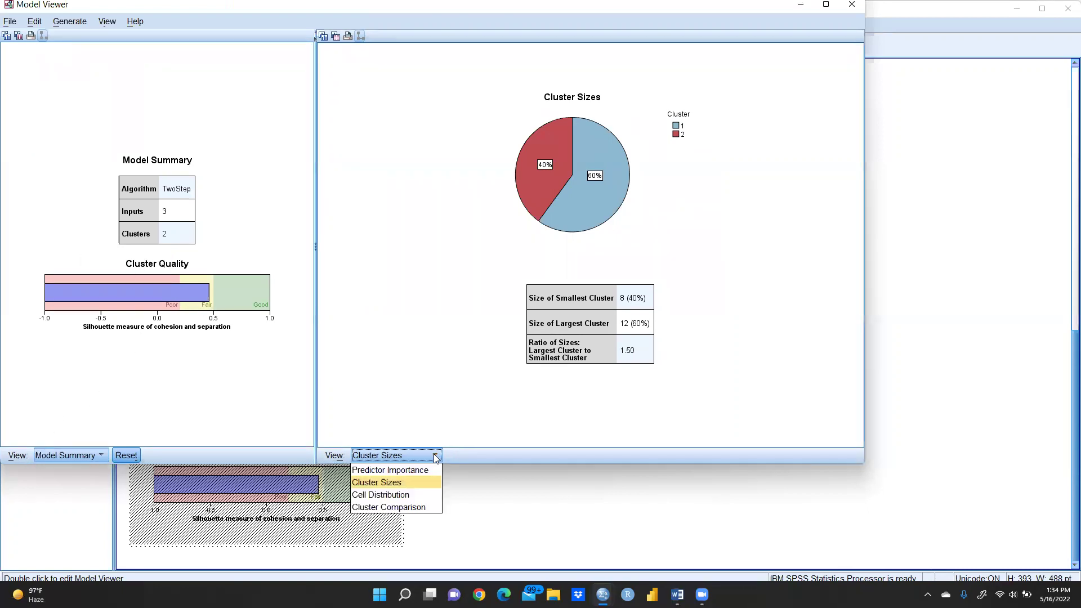
pyautogui.click(381, 470)
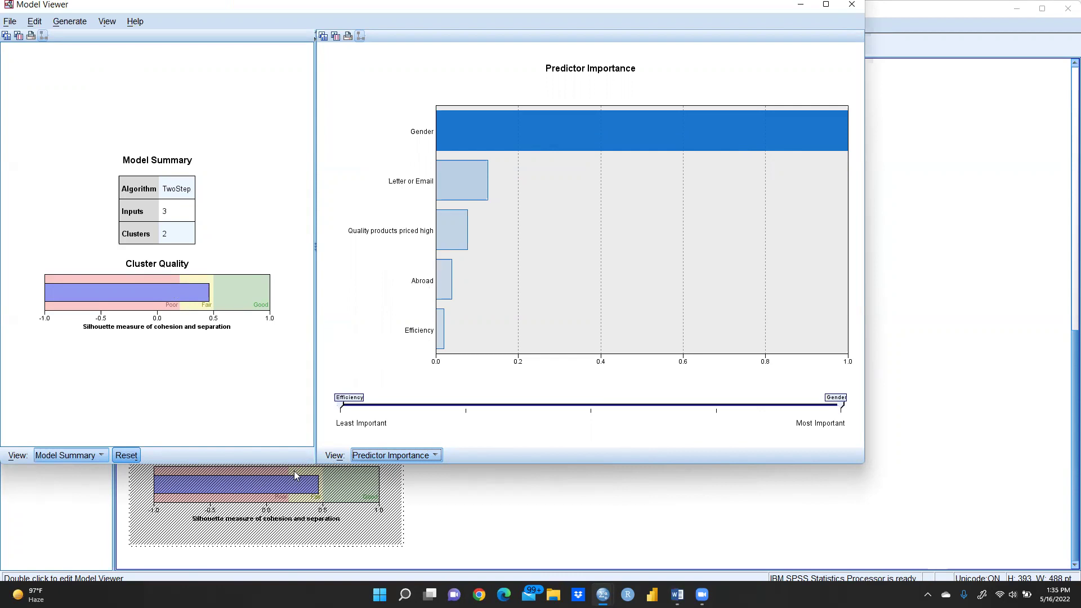
pyautogui.click(103, 454)
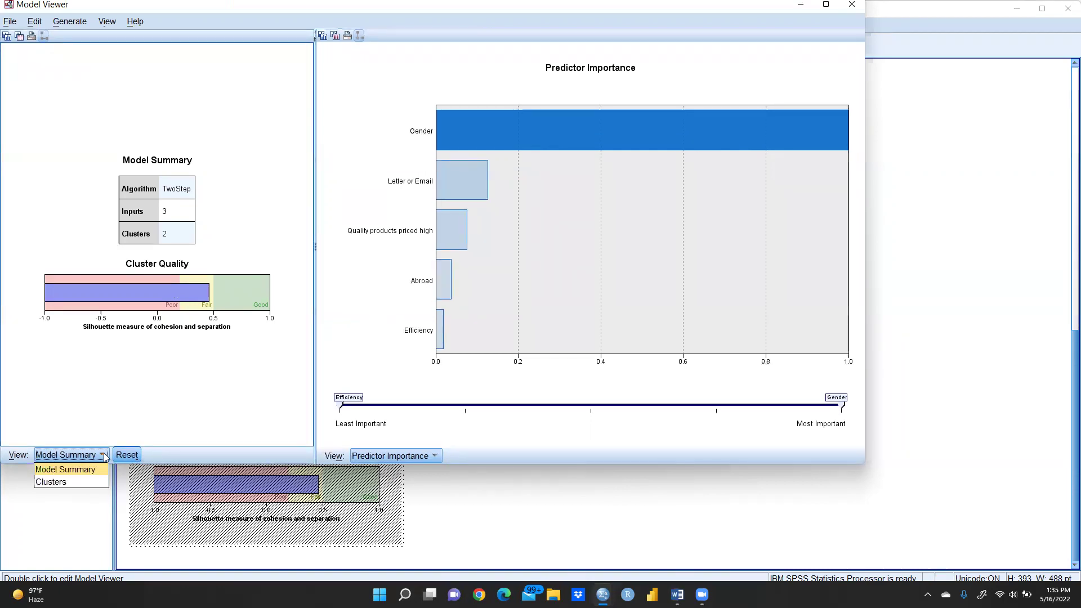
# Step: Show the widened Clusters table and compare clusters 1 and 2 across the three inputs
pyautogui.click(71, 484)
pyautogui.click(140, 154)
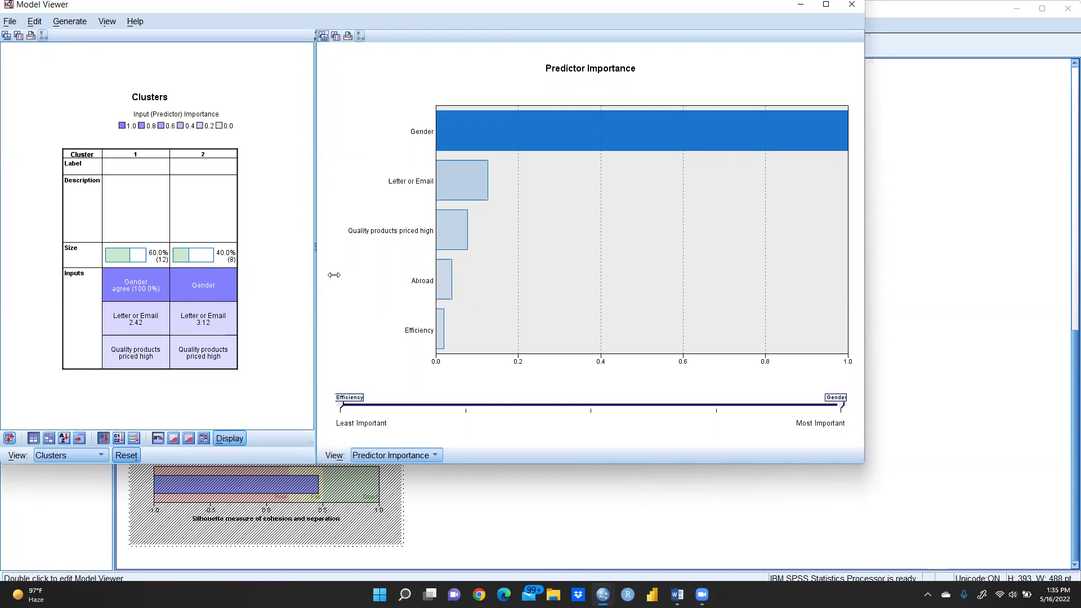
pyautogui.moveTo(315, 275); pyautogui.dragTo(335, 274)
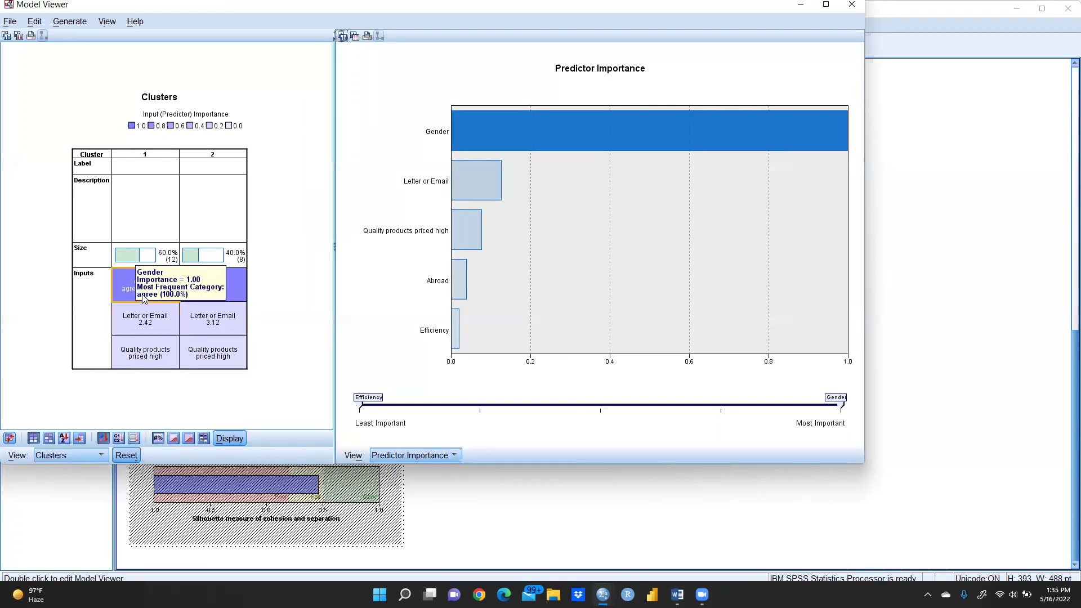
pyautogui.moveTo(213, 254)
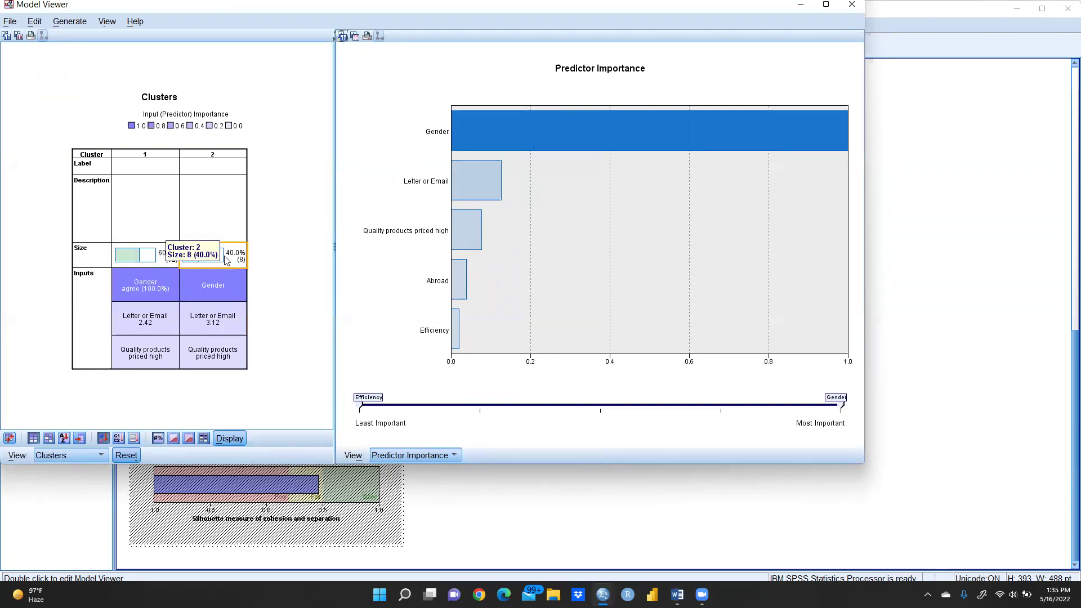
pyautogui.click(146, 157)
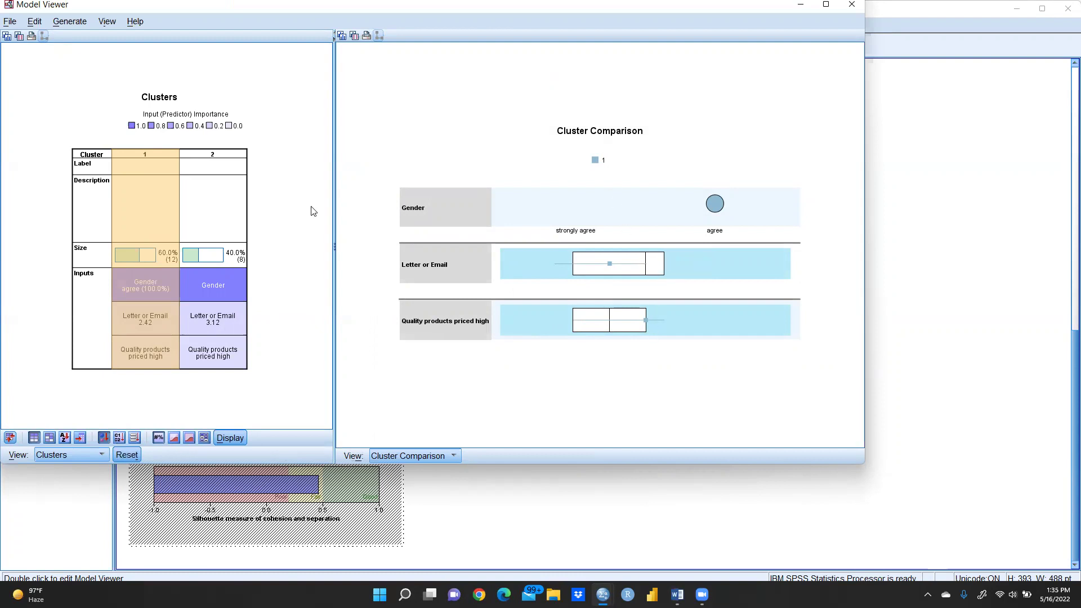
pyautogui.click(217, 155)
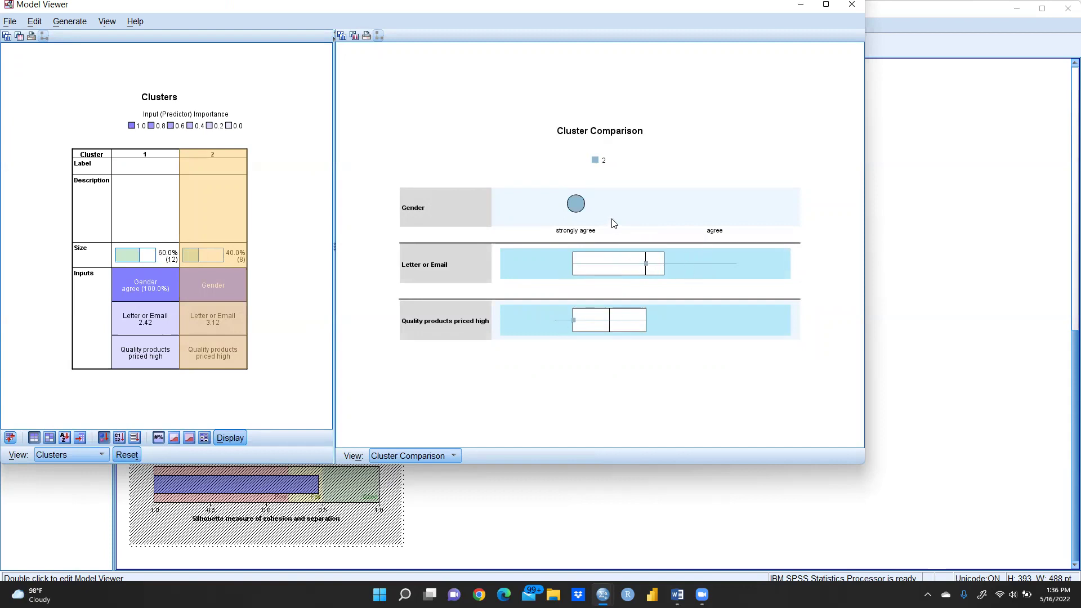
pyautogui.keyDown('ctrl'); pyautogui.click(158, 154); pyautogui.keyUp('ctrl')
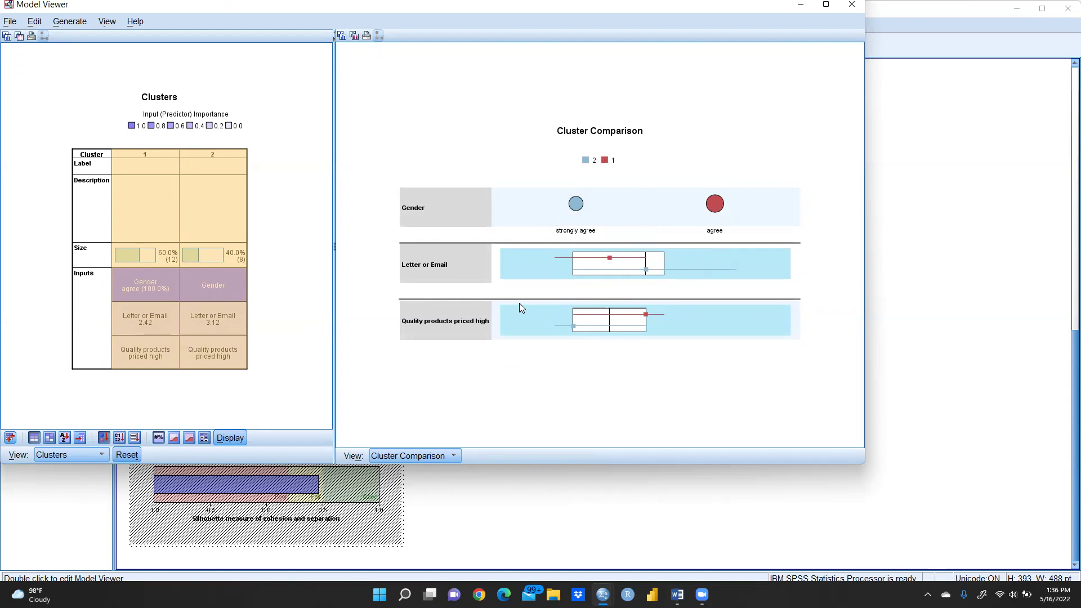
# Step: Switch the right pane to Cell Distribution while selecting cluster 1 and cluster 2 cells
pyautogui.click(145, 162)
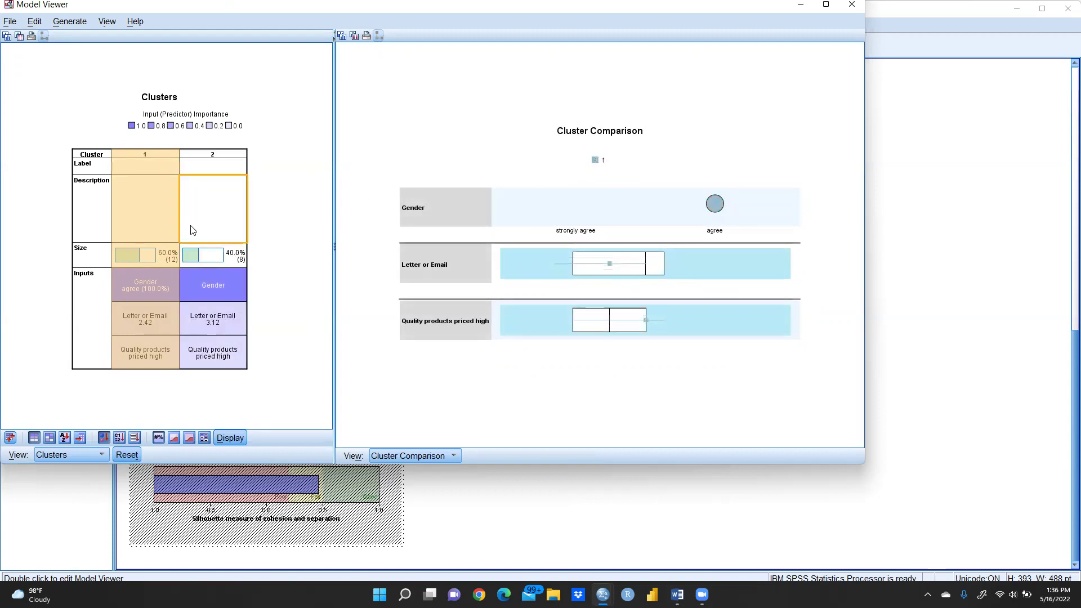
pyautogui.click(145, 181)
pyautogui.click(144, 288)
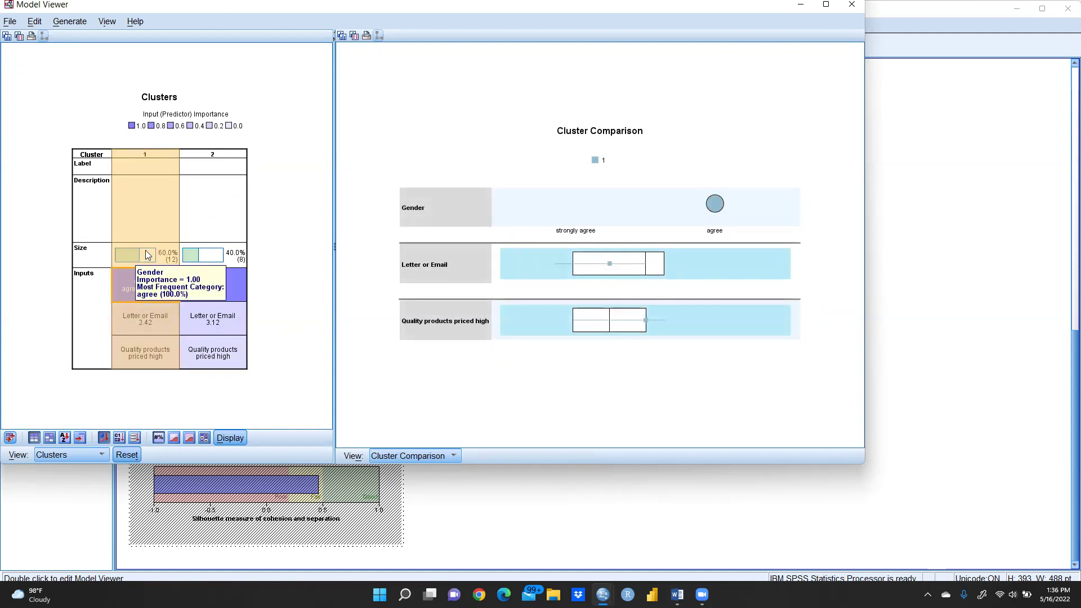
pyautogui.click(226, 198)
pyautogui.click(128, 197)
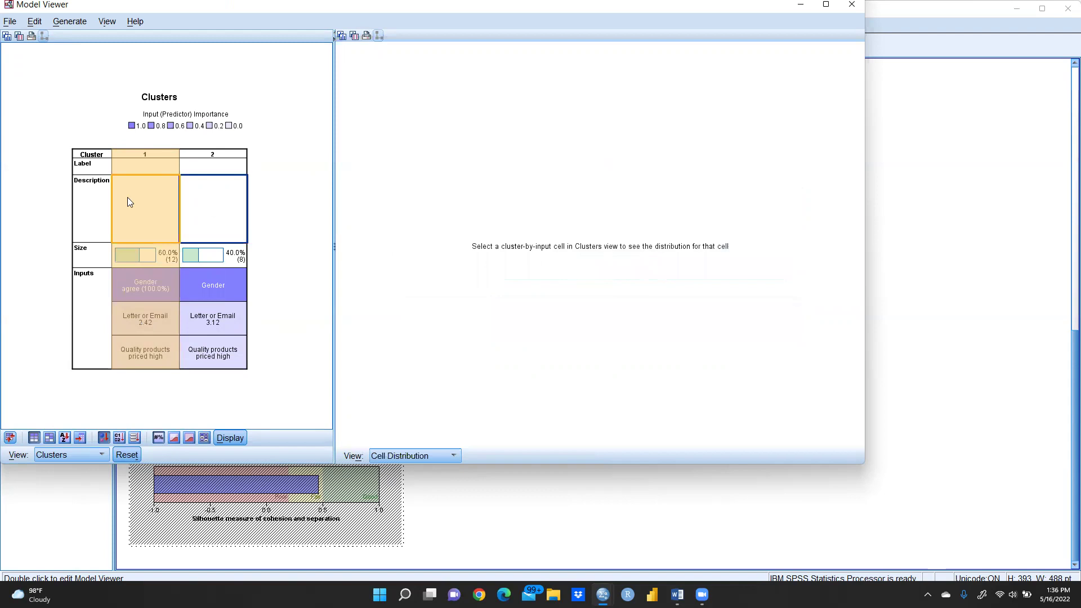
pyautogui.click(225, 162)
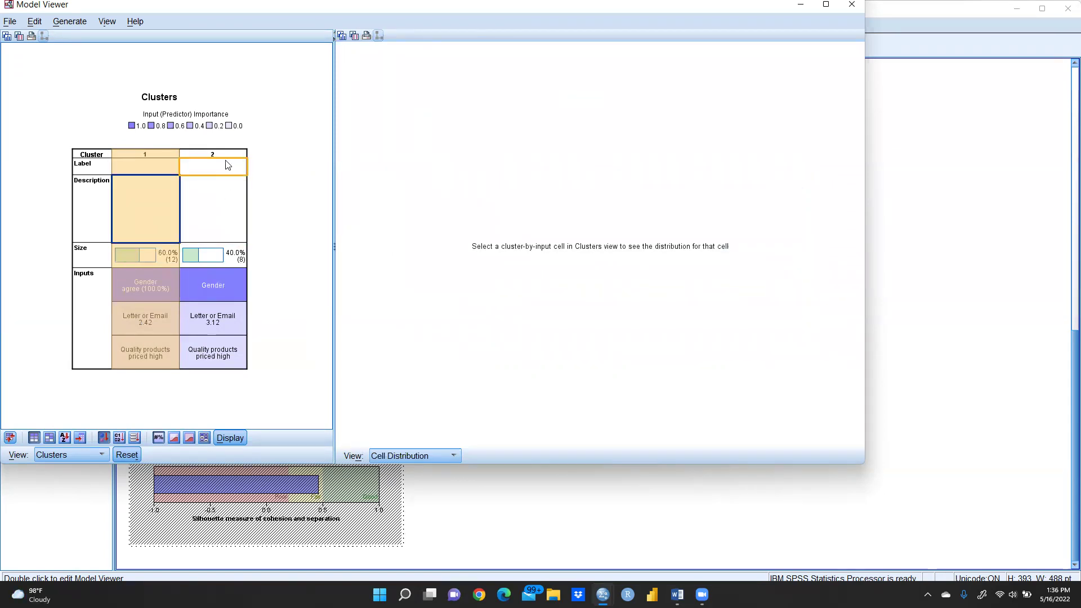
pyautogui.click(213, 154)
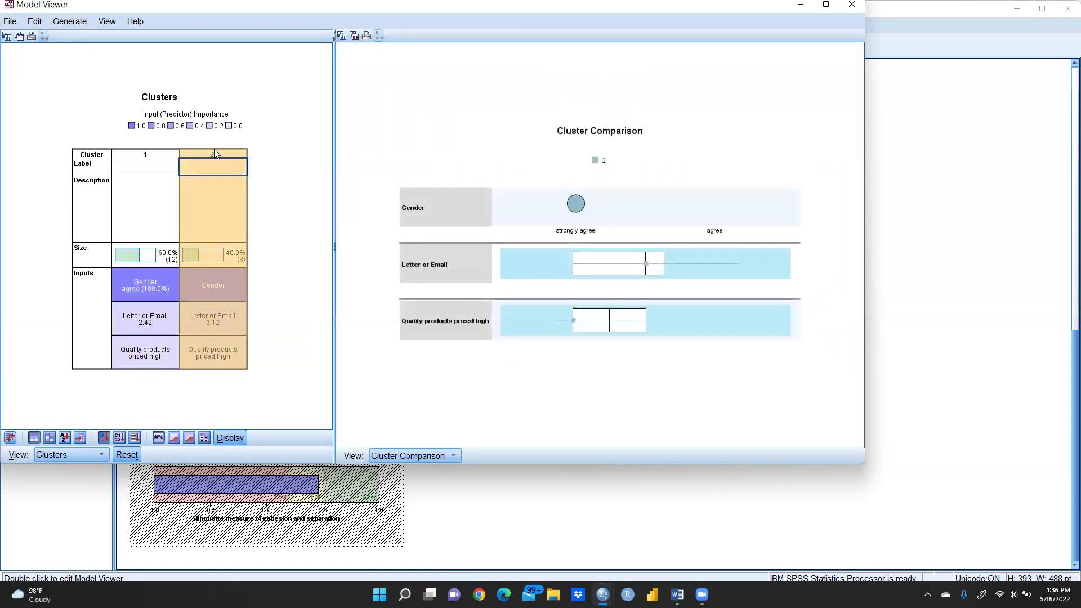
# Step: View cluster 1's Gender, Letter or Email and quality-price cell distributions
pyautogui.click(124, 291)
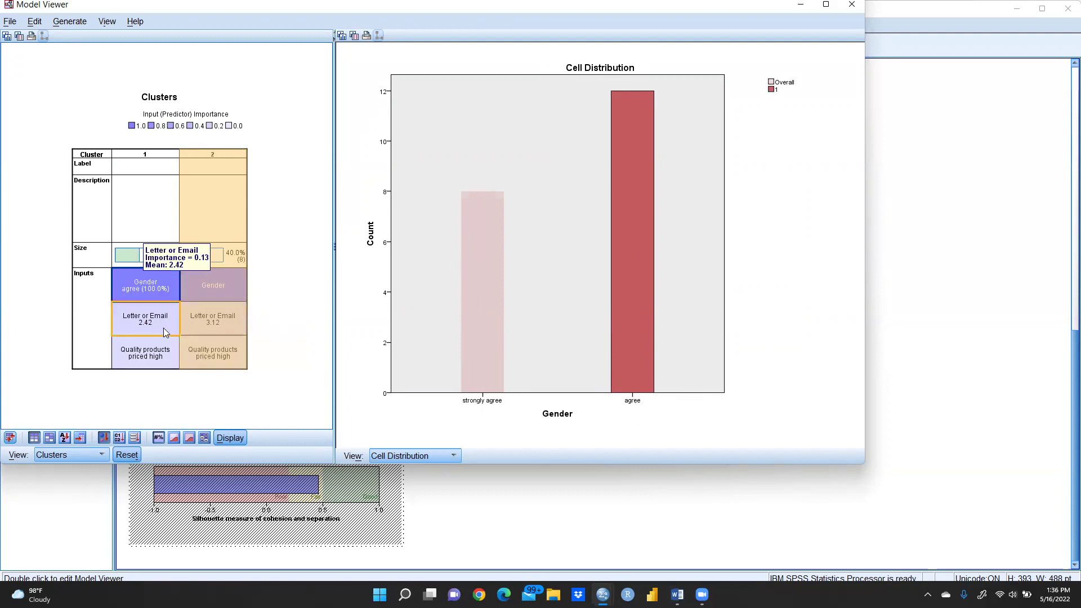
pyautogui.click(145, 319)
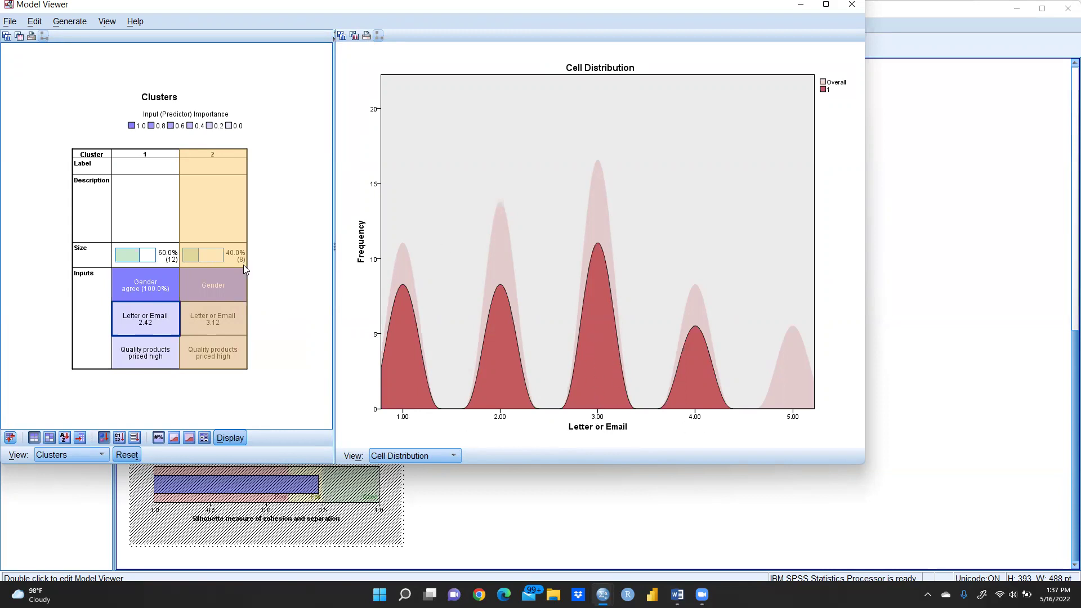
pyautogui.click(166, 358)
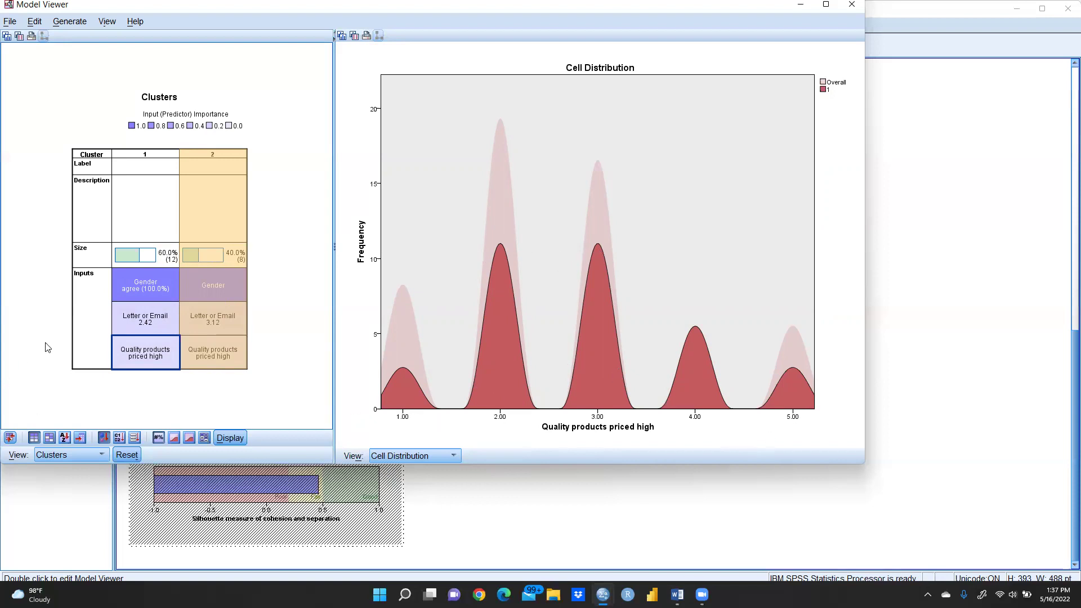
pyautogui.click(152, 200)
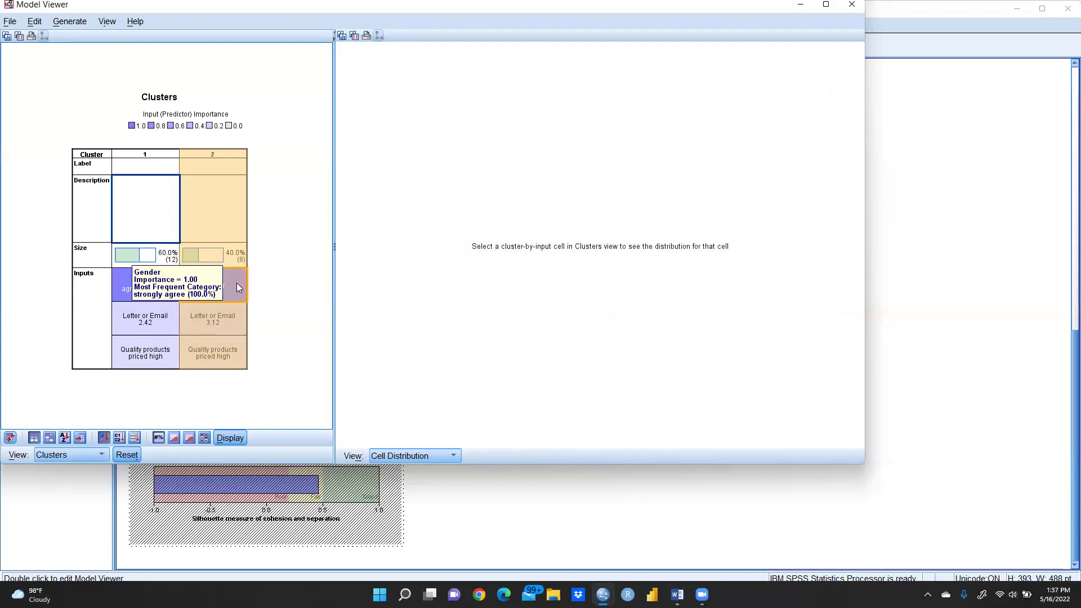
# Step: Show cluster 2's distributions for Gender, Letter or Email, and Quality products priced high
pyautogui.click(237, 288)
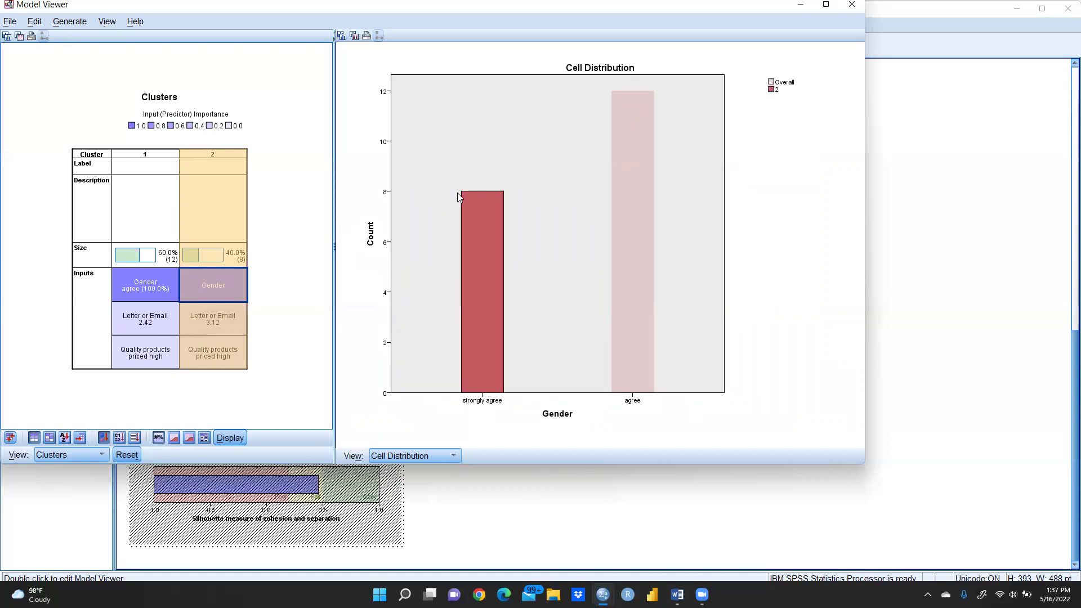
pyautogui.click(209, 316)
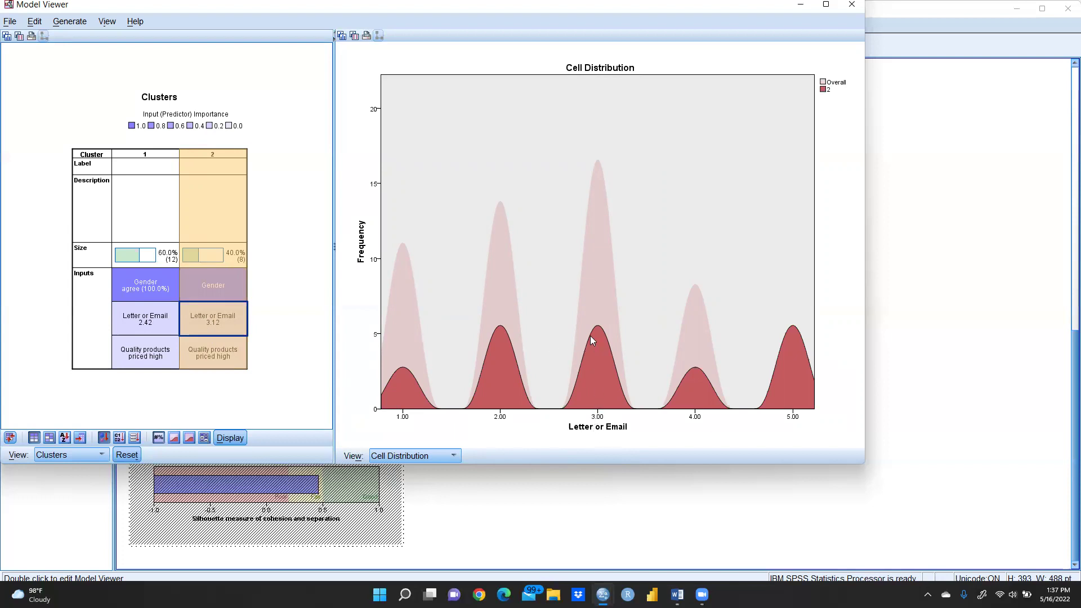
pyautogui.click(213, 352)
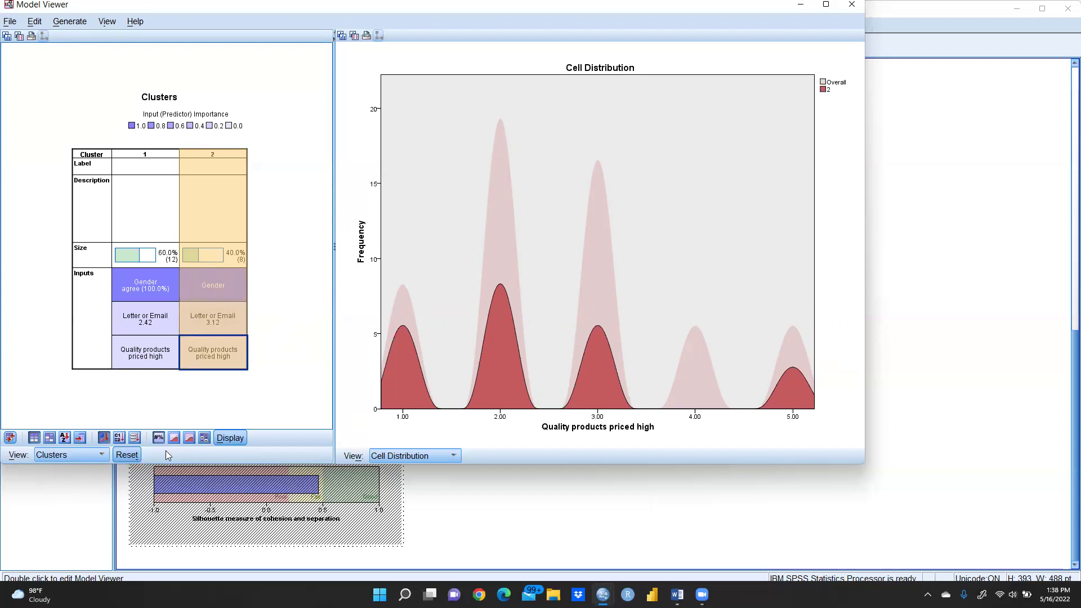
# Step: Turn on evaluation fields in the clusters table display settings to add Efficiency and Abroad
pyautogui.click(230, 438)
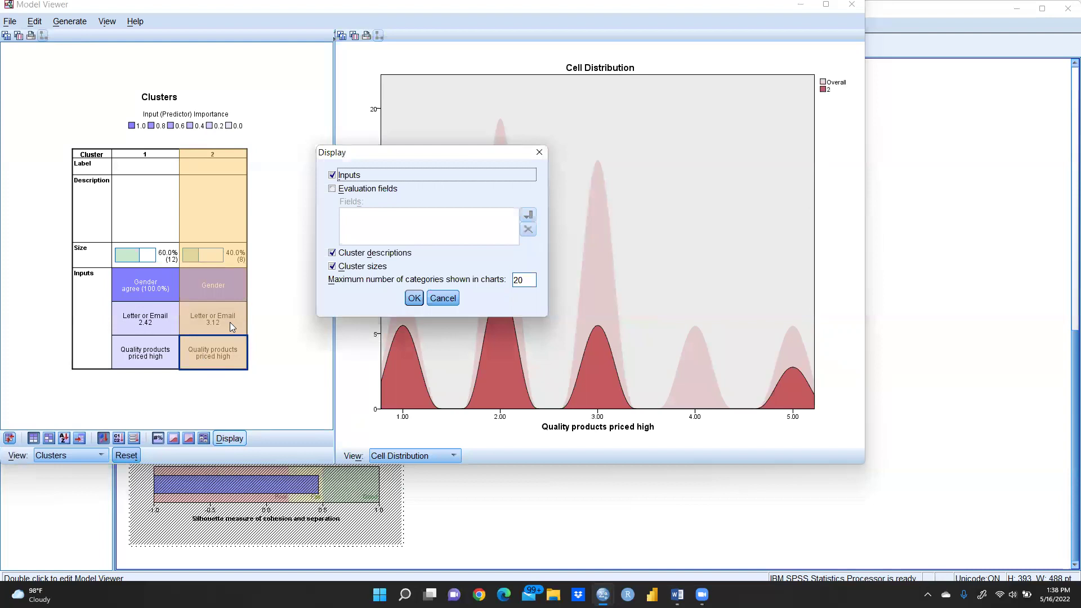
pyautogui.click(333, 188)
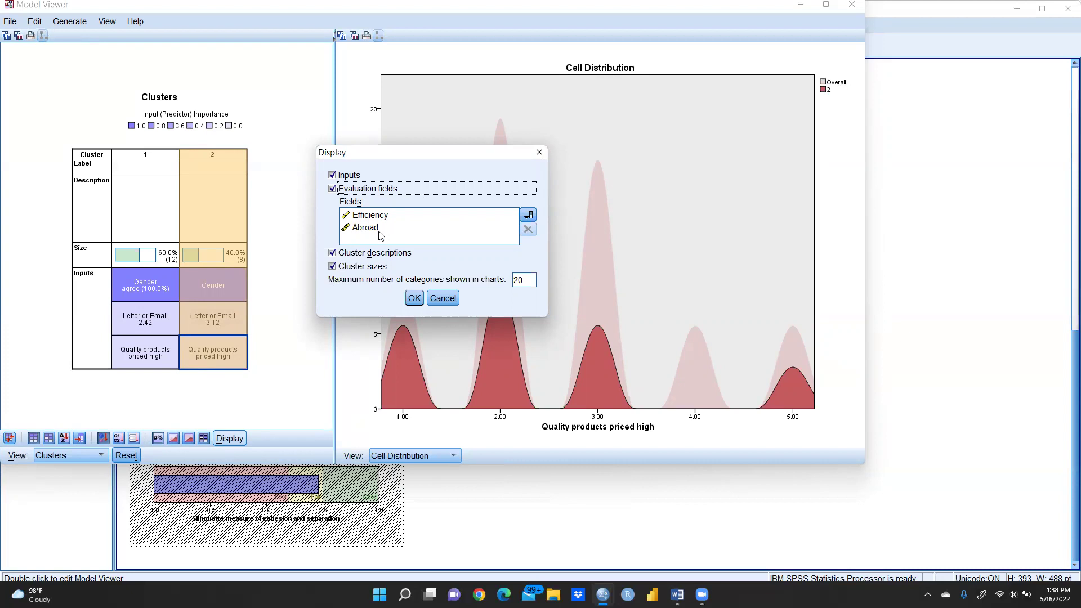
pyautogui.click(414, 299)
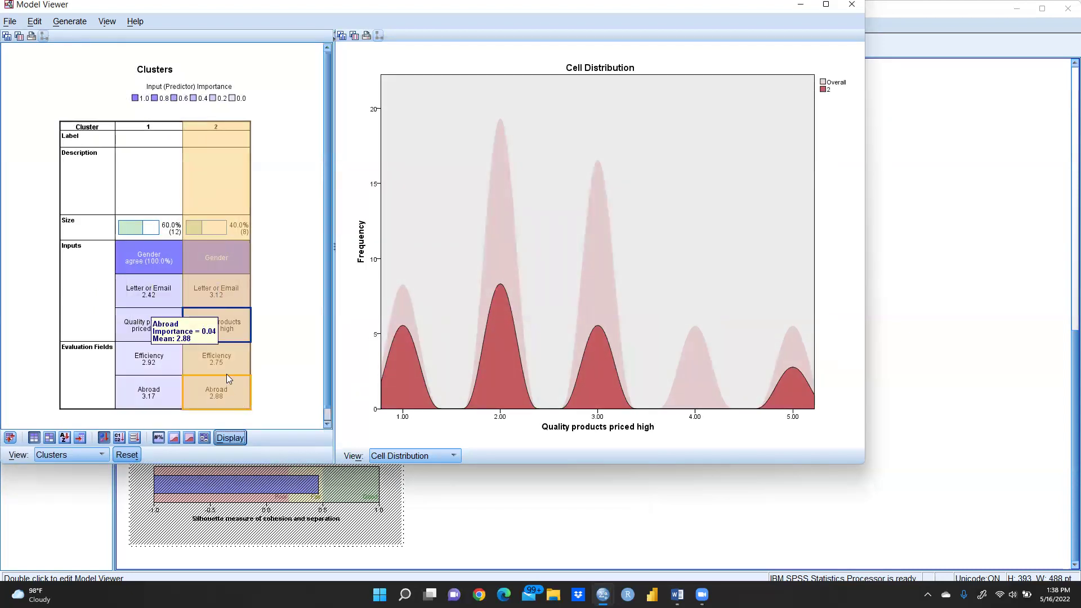
# Step: View the Efficiency and Abroad distributions for cluster 2, then cluster 1
pyautogui.click(216, 362)
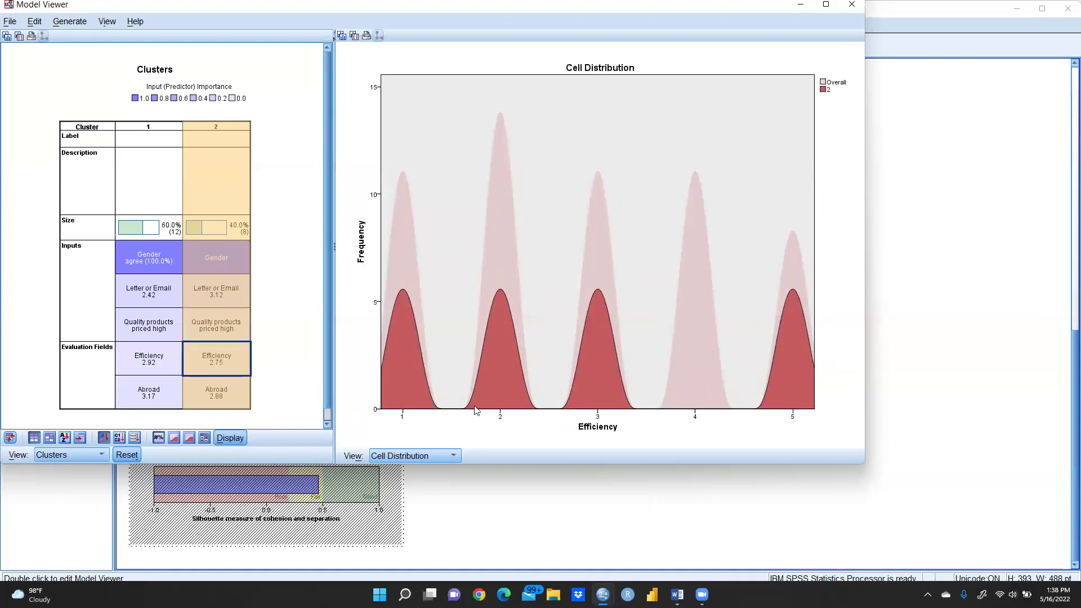
pyautogui.click(222, 388)
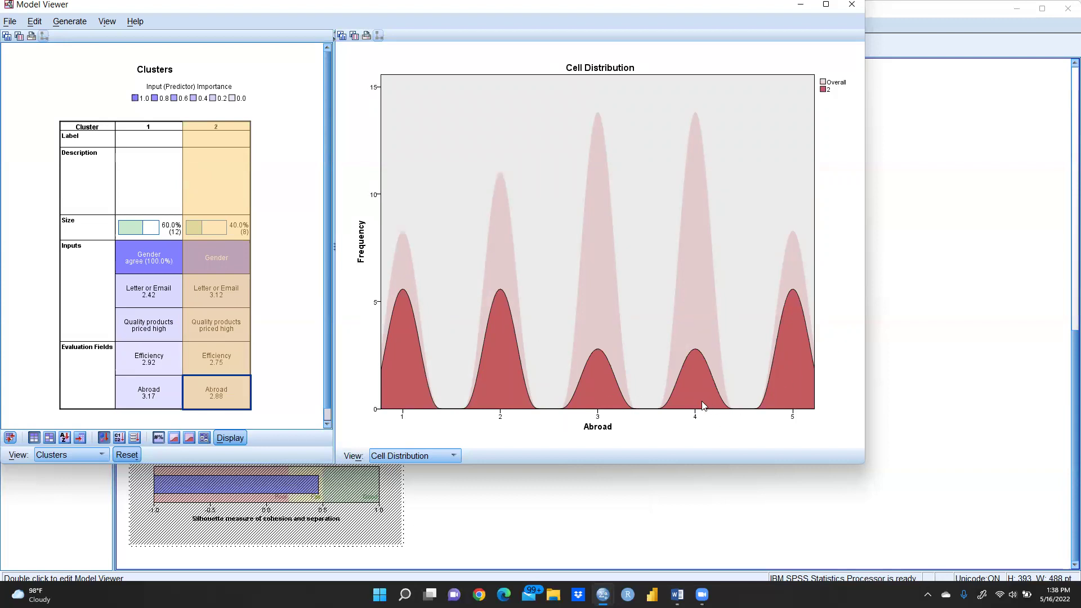
pyautogui.moveTo(216, 393)
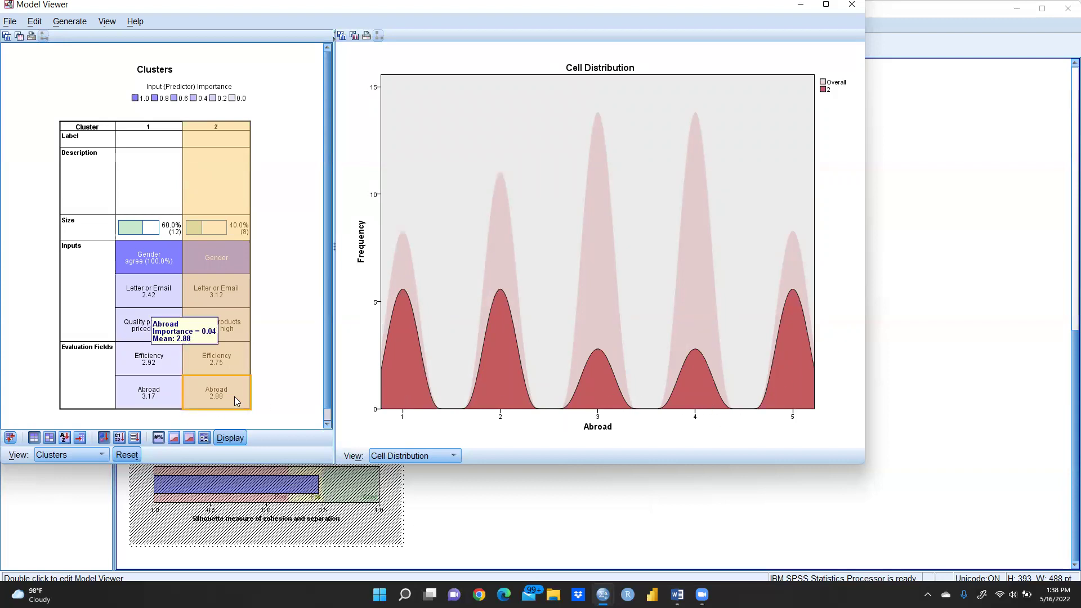
pyautogui.click(148, 361)
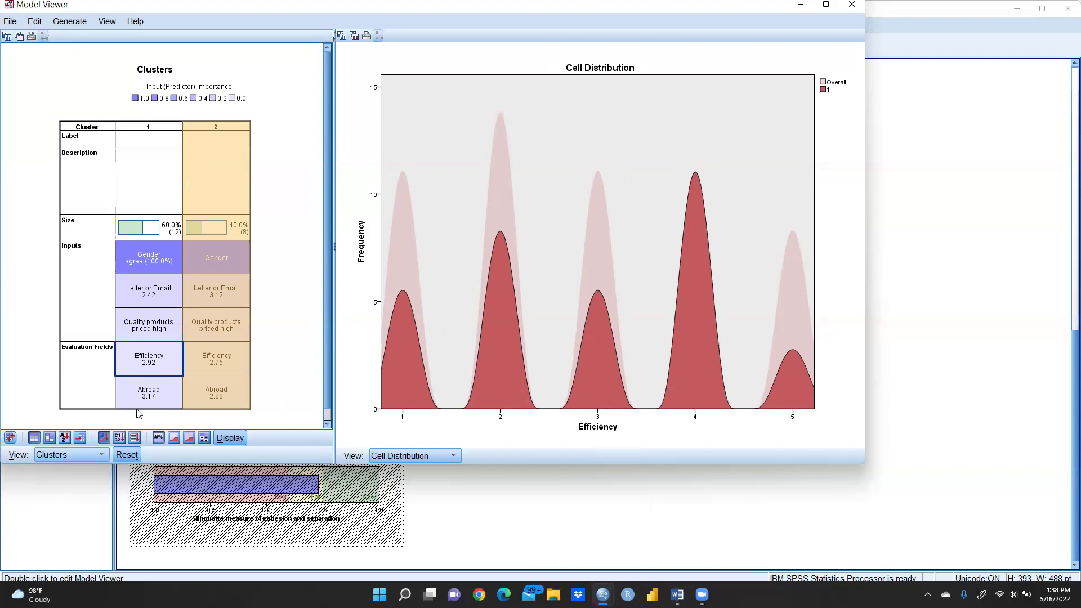
pyautogui.click(152, 391)
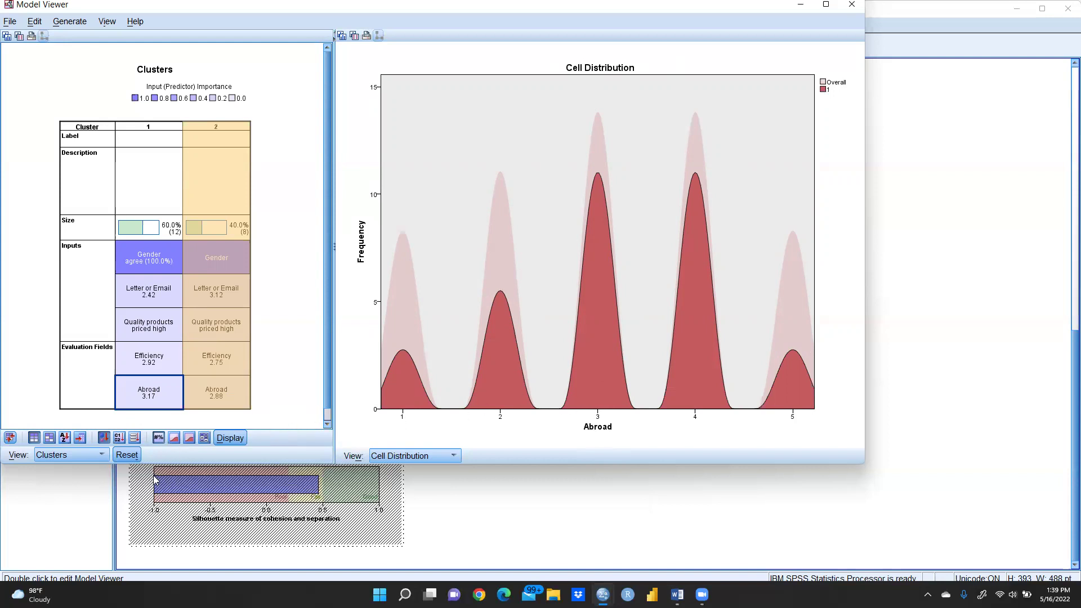
pyautogui.click(231, 439)
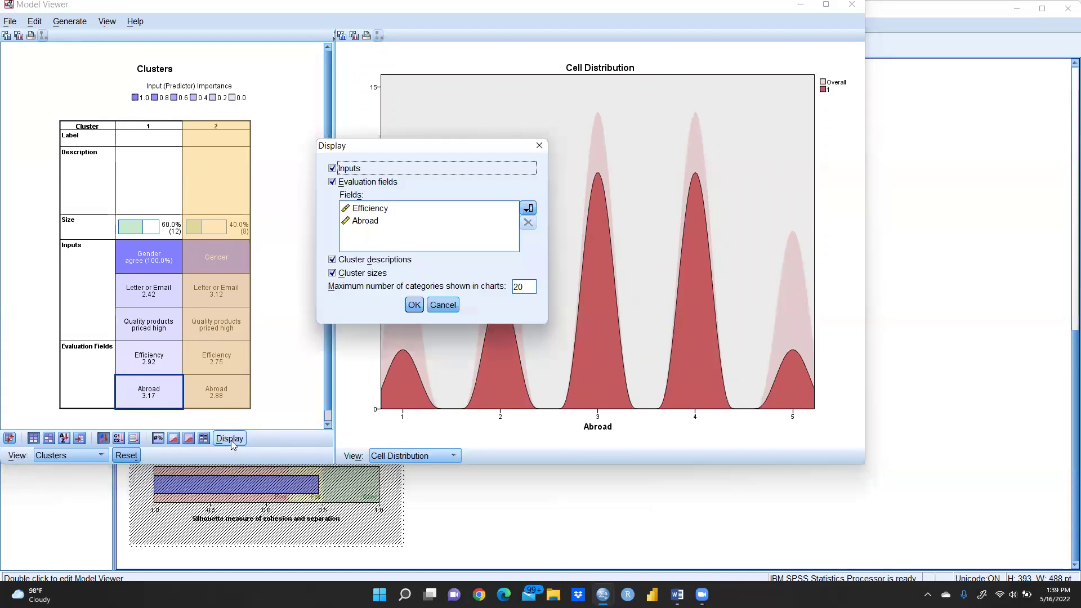
# Step: Dismiss the Display dialog unchanged and close the Model Viewer, returning to the Output viewer
pyautogui.click(539, 146)
pyautogui.click(851, 7)
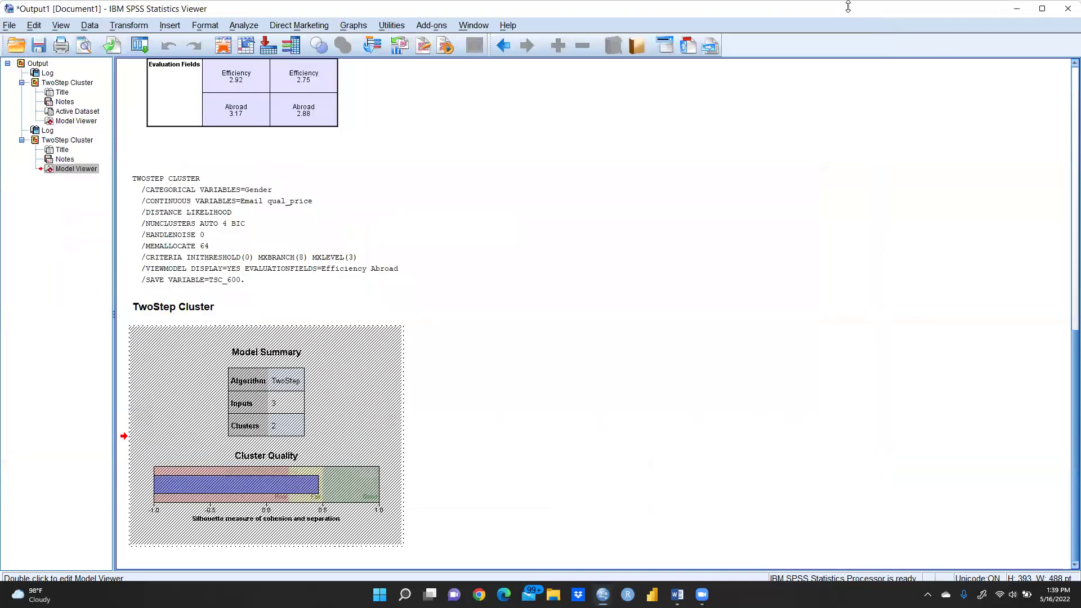